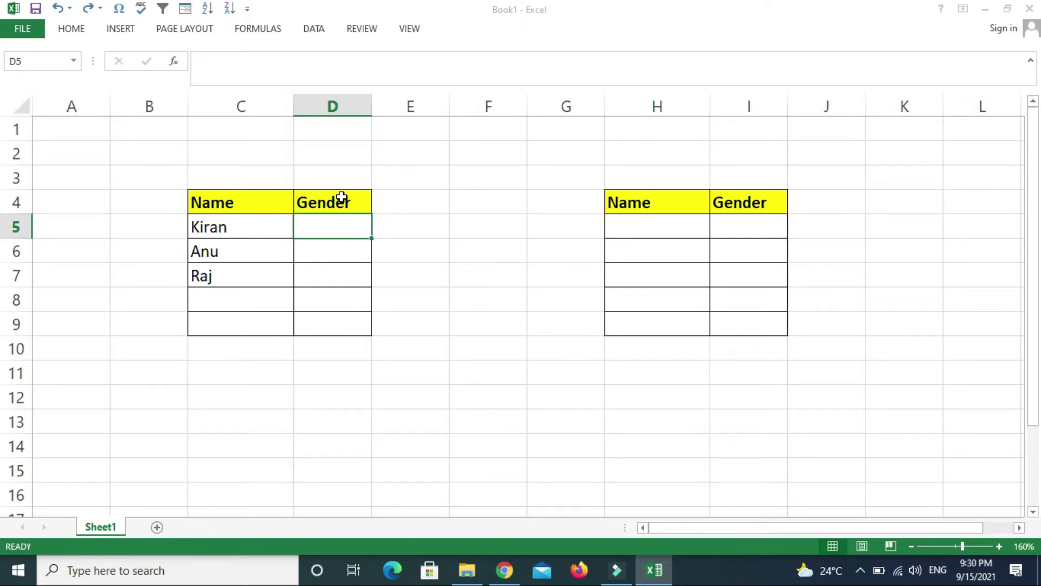
Step: Enter Male in cell D5 and Female in cell D6 of the first table's Gender column
left_click(221, 228)
left_click_drag(222, 250, 221, 268)
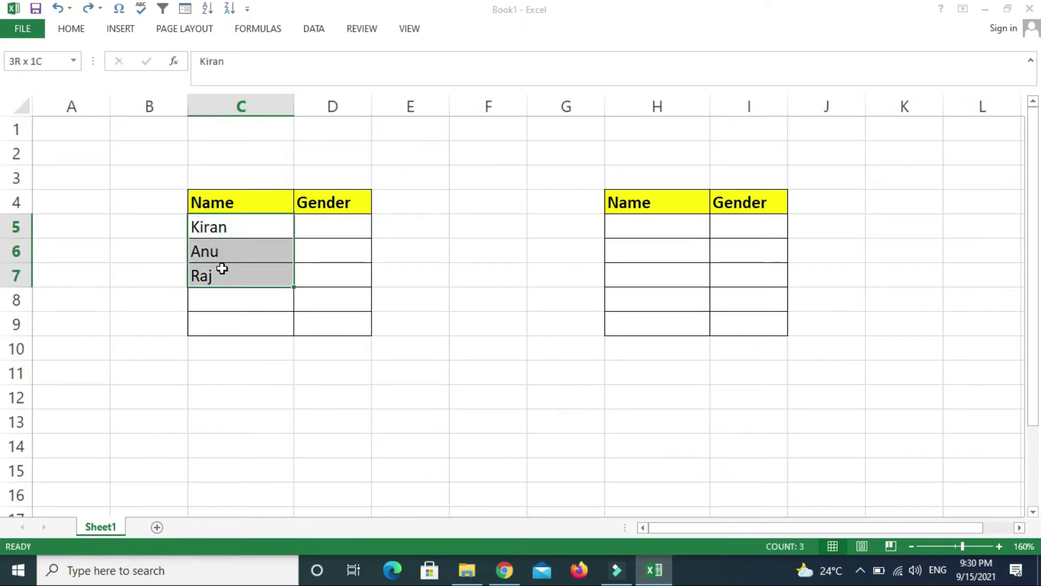
left_click(321, 227)
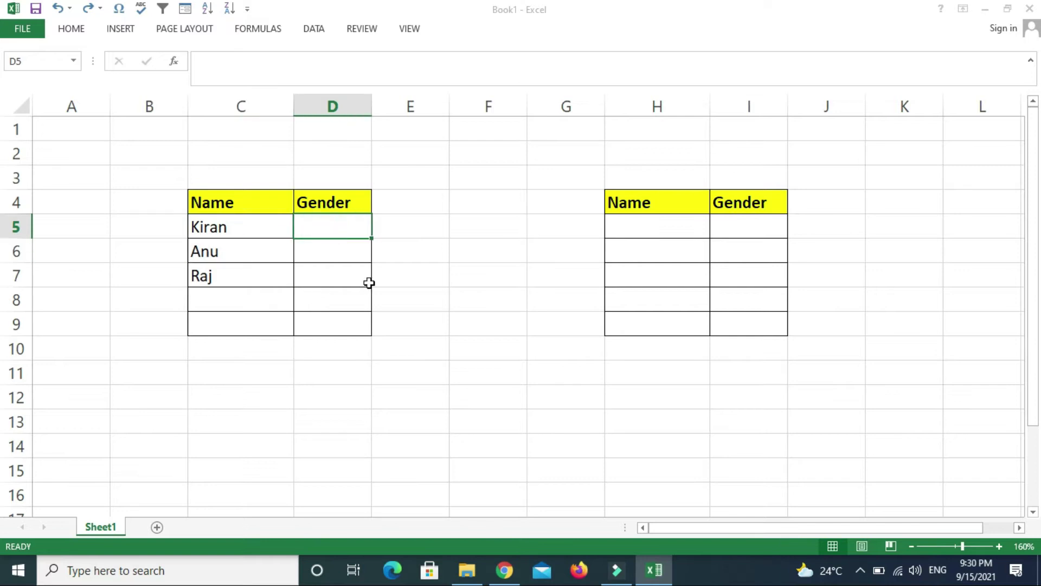
type("Malw")
key("BackSpace")
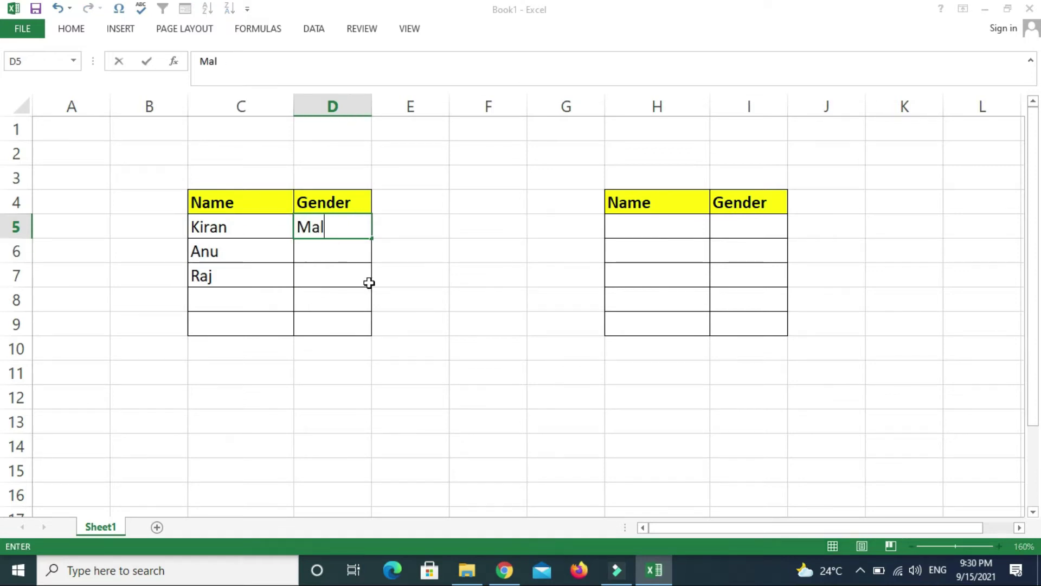
type("e")
key("Return")
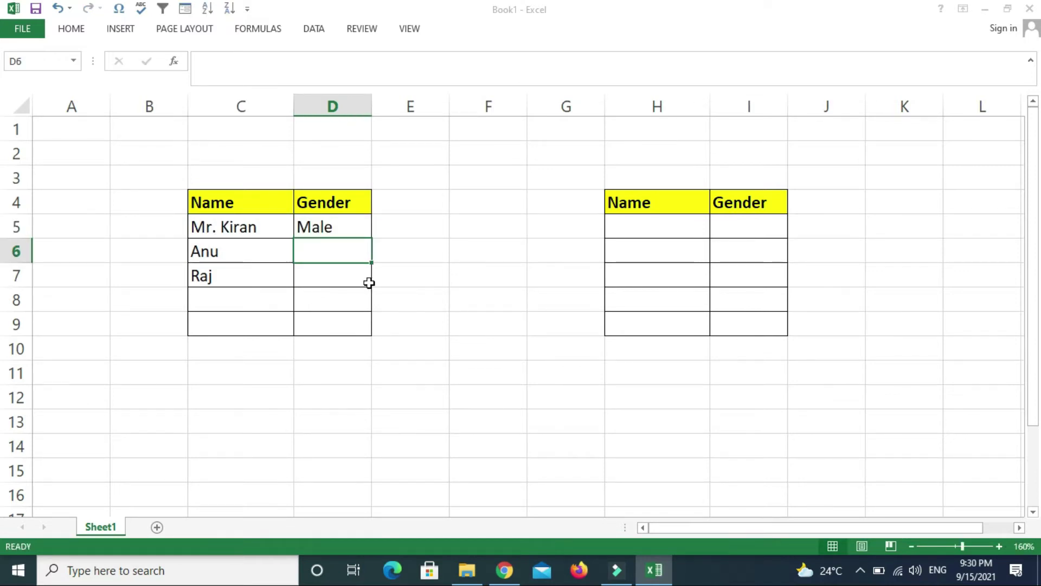
type("Female")
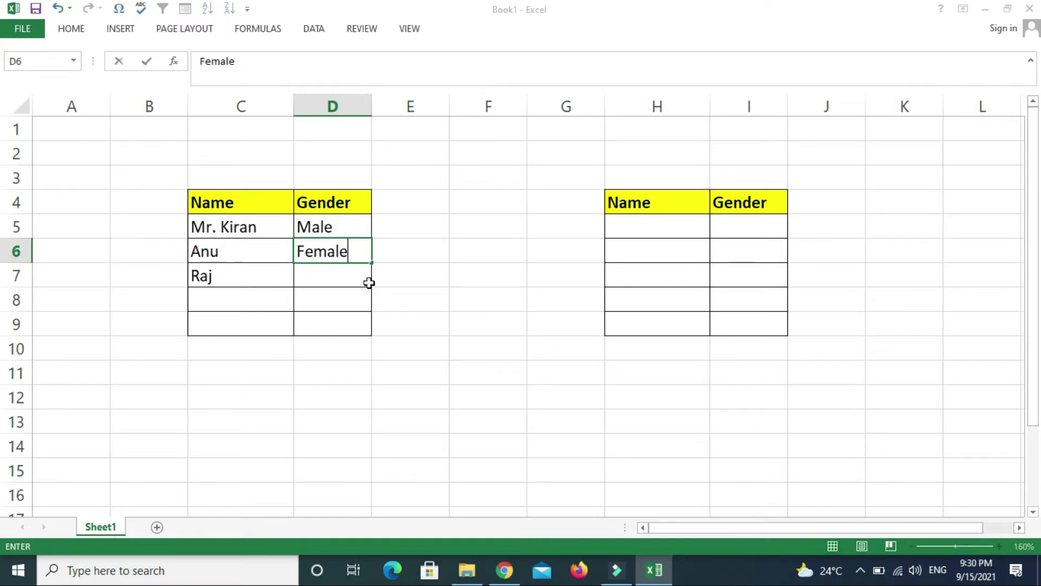
key("Return")
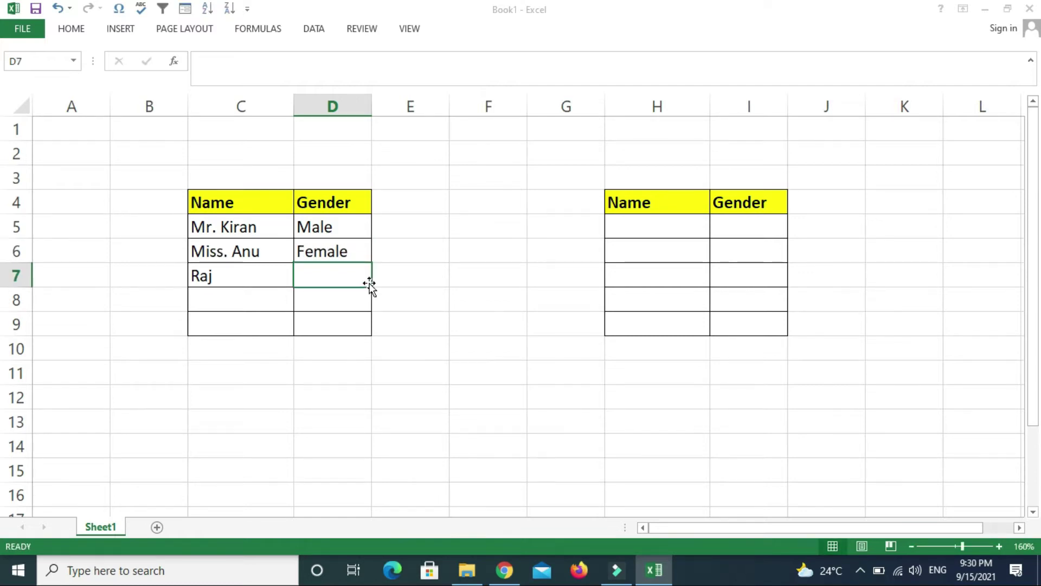
Step: Fill the first table's last row with a first name in C9 and the gender Female in D9
key("Down")
key("Down")
key("Left")
type("Madhu")
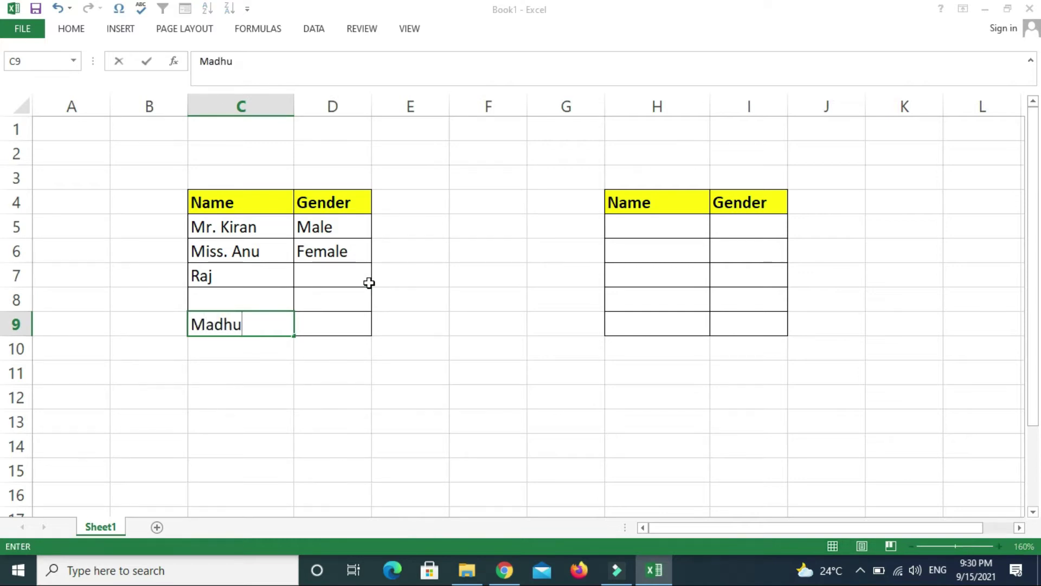
key("Tab")
type("Female")
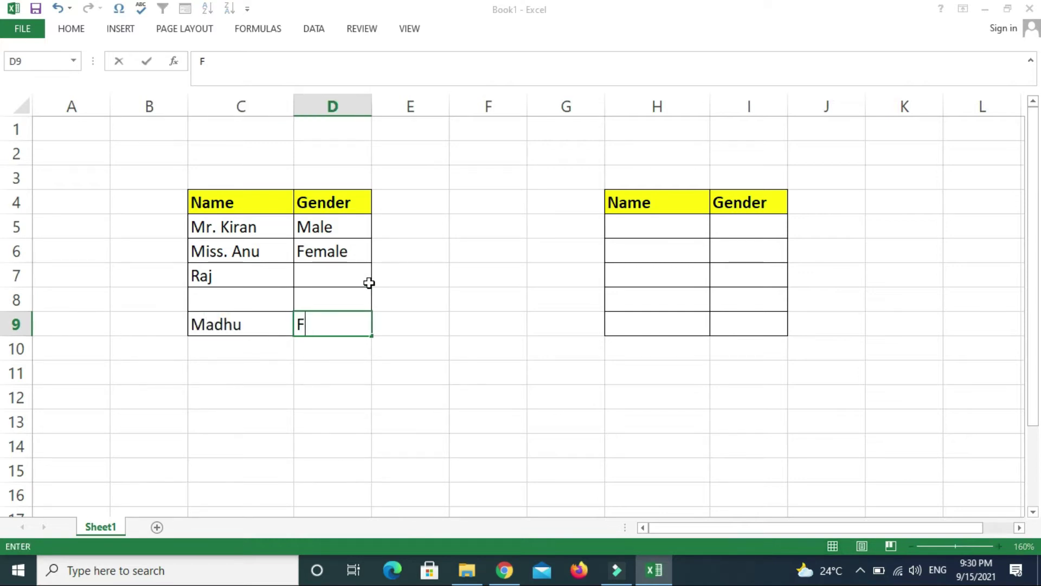
key("Return")
Step: Change the gender in cell D9 to Male
key("Up")
key("Right")
type("Male")
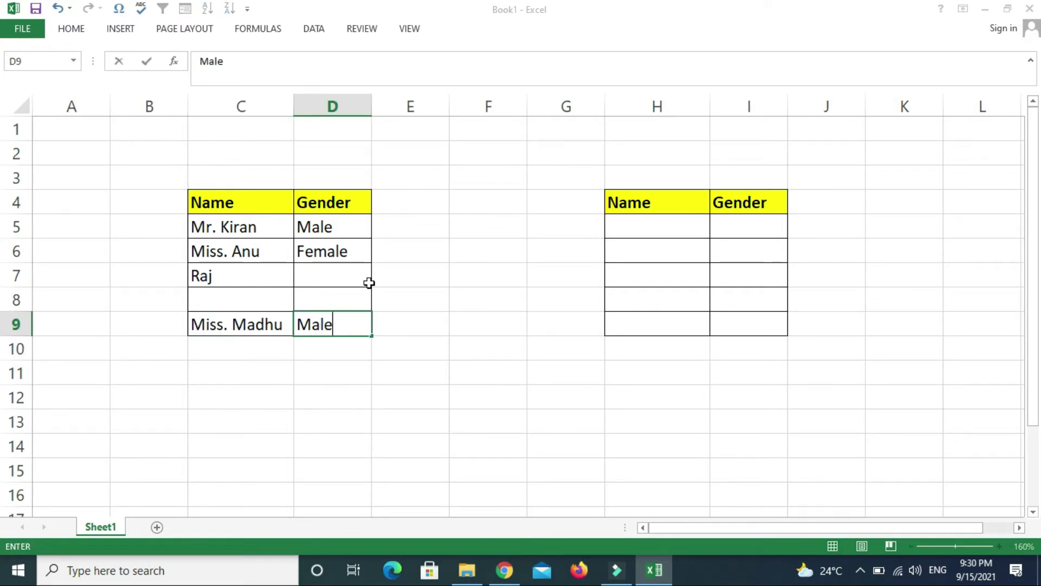
key("Return")
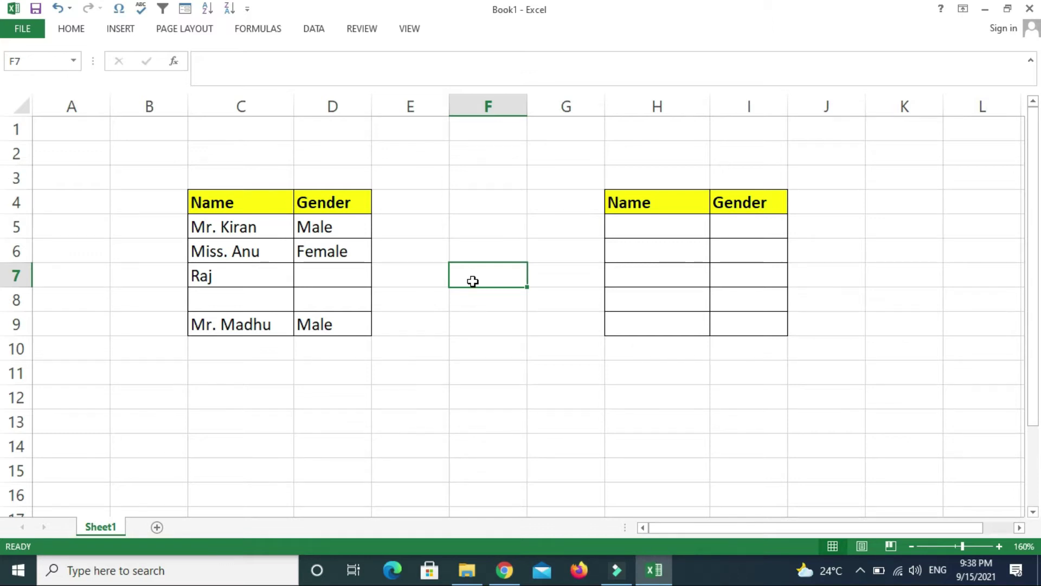
Step: Start a new conditional formatting rule for cell H5 that uses a formula to determine which cells to format
left_click(639, 229)
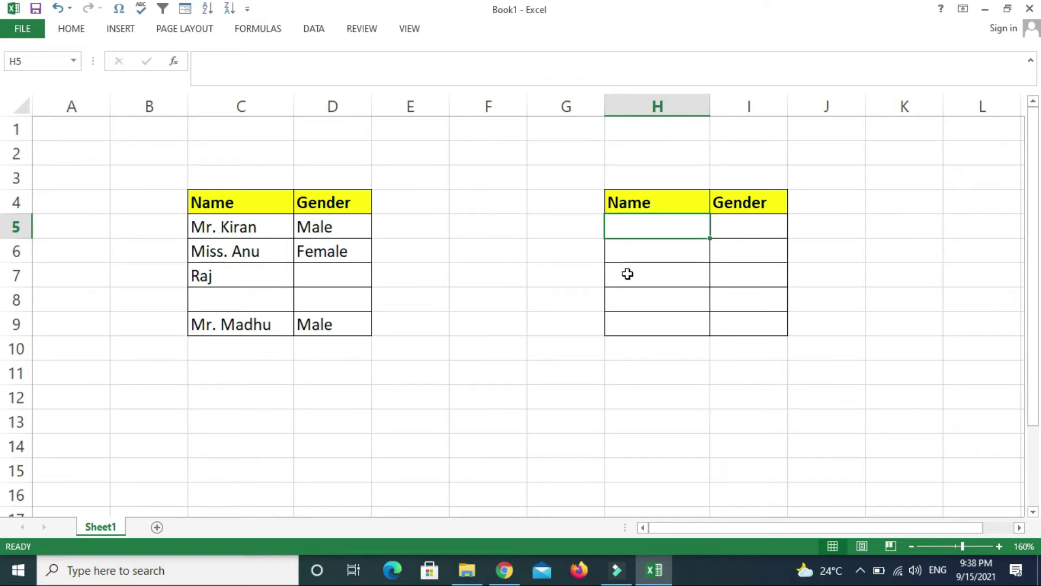
left_click(76, 28)
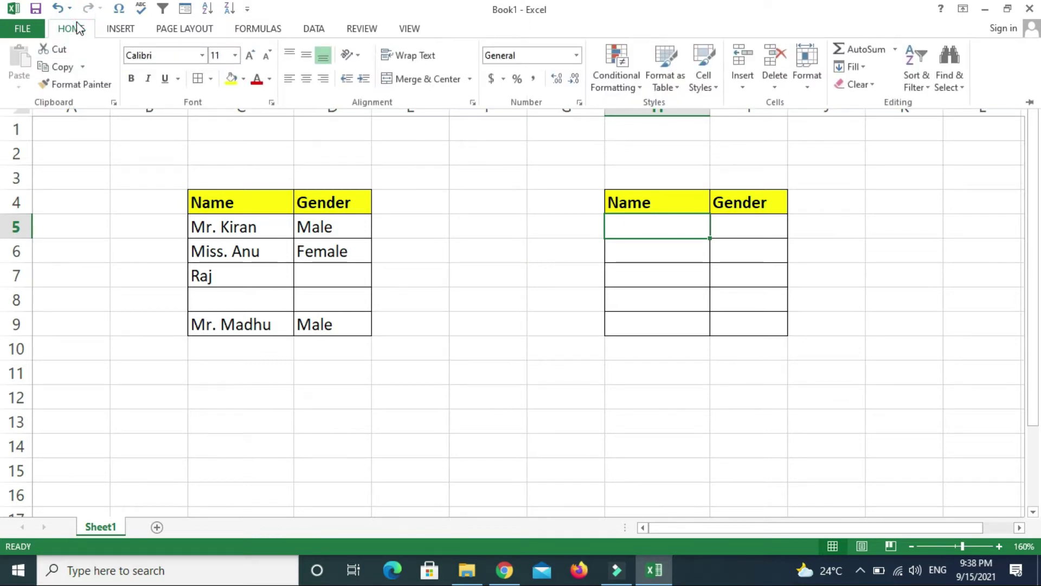
left_click(626, 87)
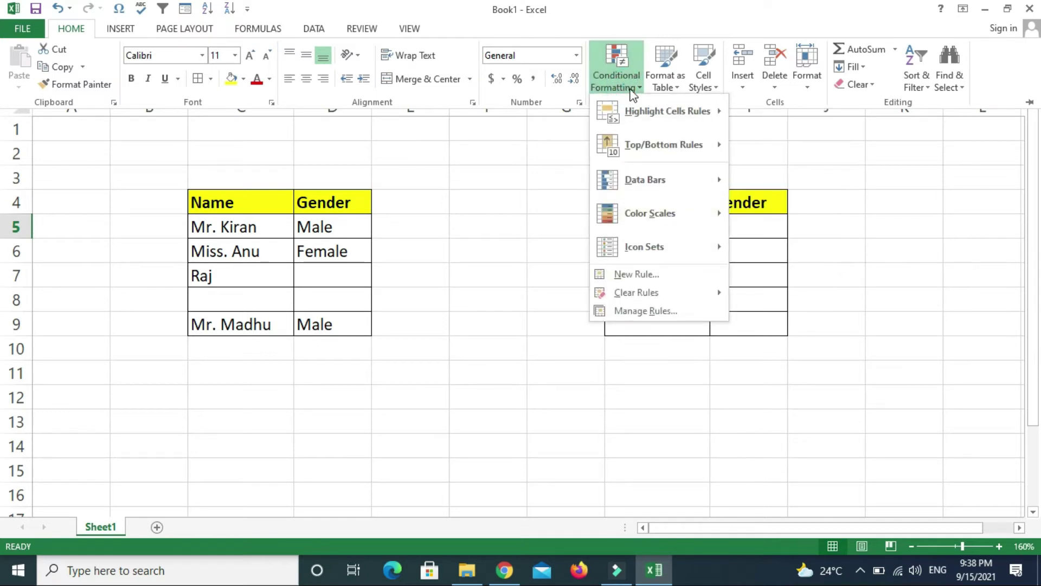
left_click(618, 276)
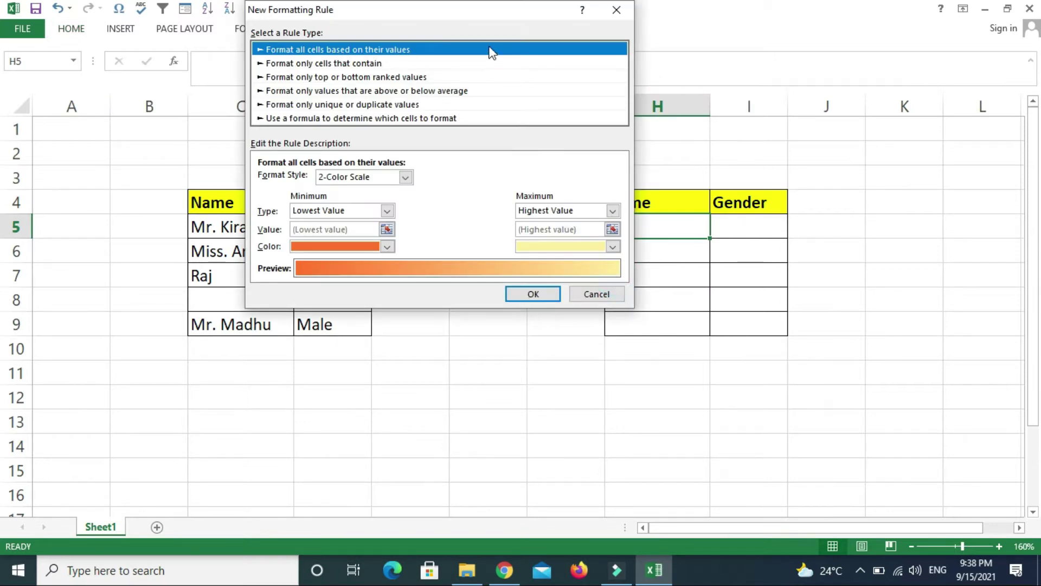
left_click_drag(474, 8, 461, 108)
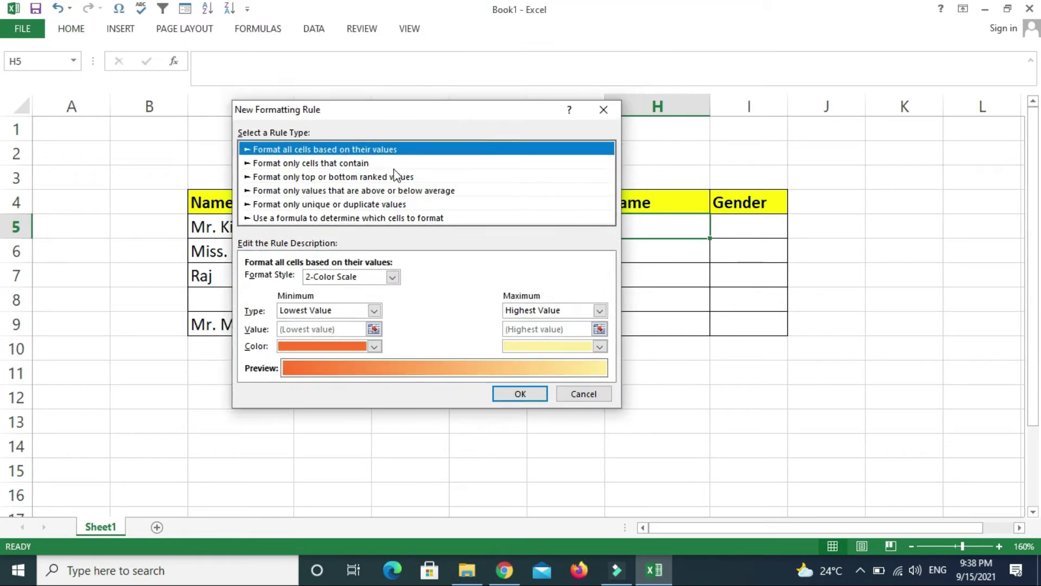
left_click(310, 219)
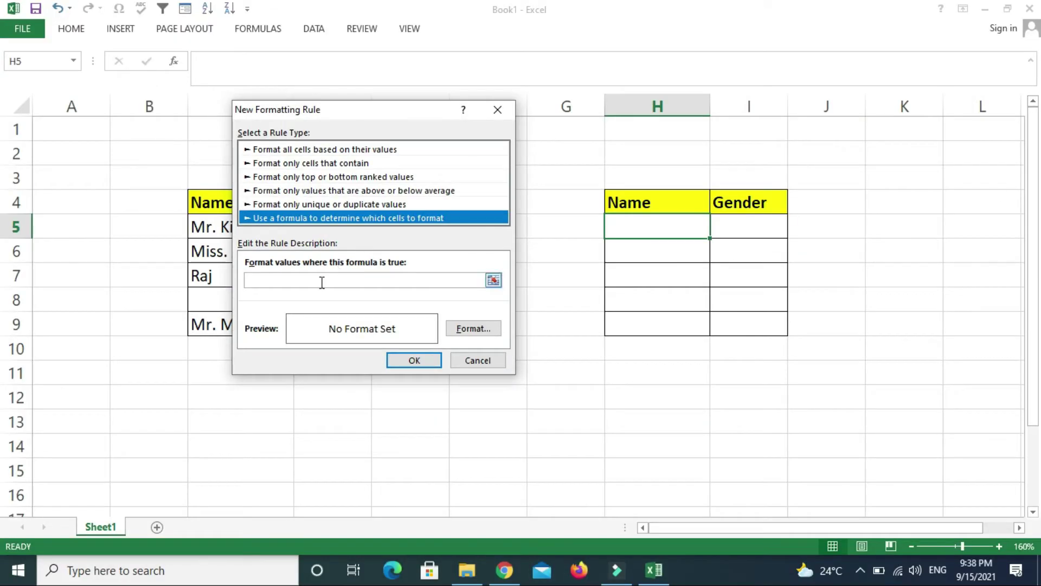
Step: Set the rule's formula to =$I5="Male", keeping only the column reference absolute
left_click(317, 285)
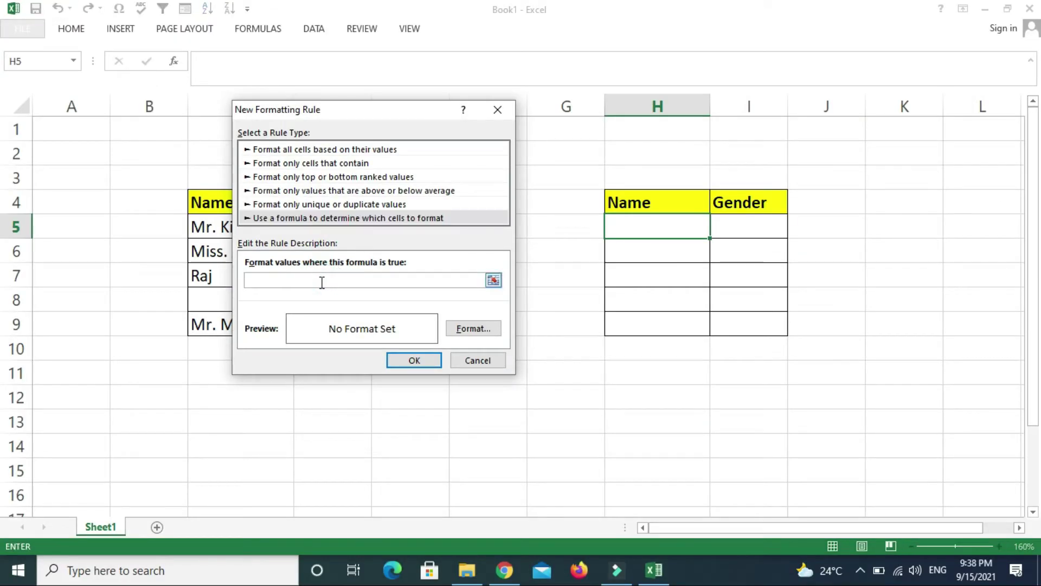
type("=")
left_click(731, 229)
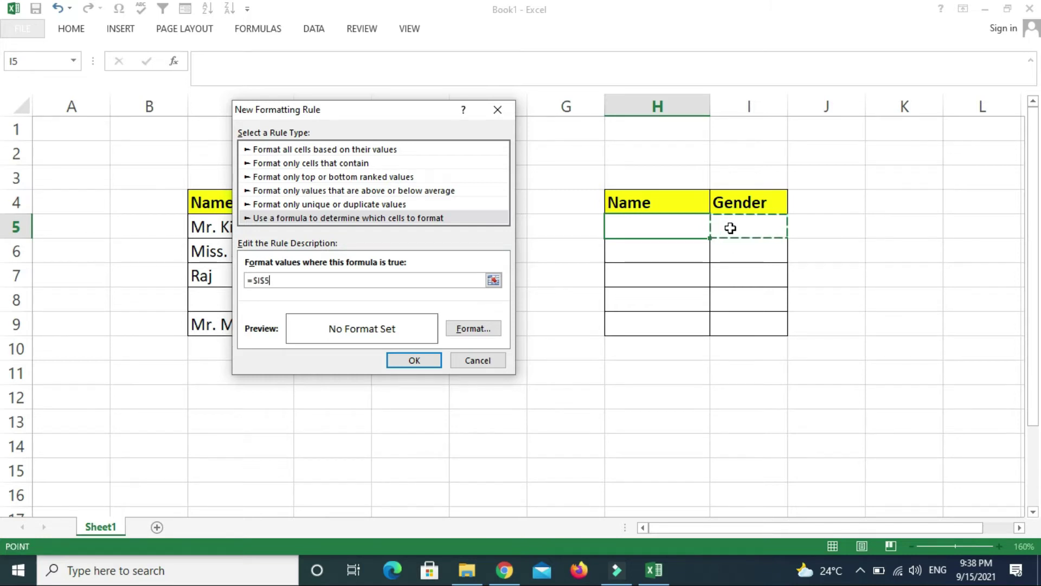
type("=\"Male\"")
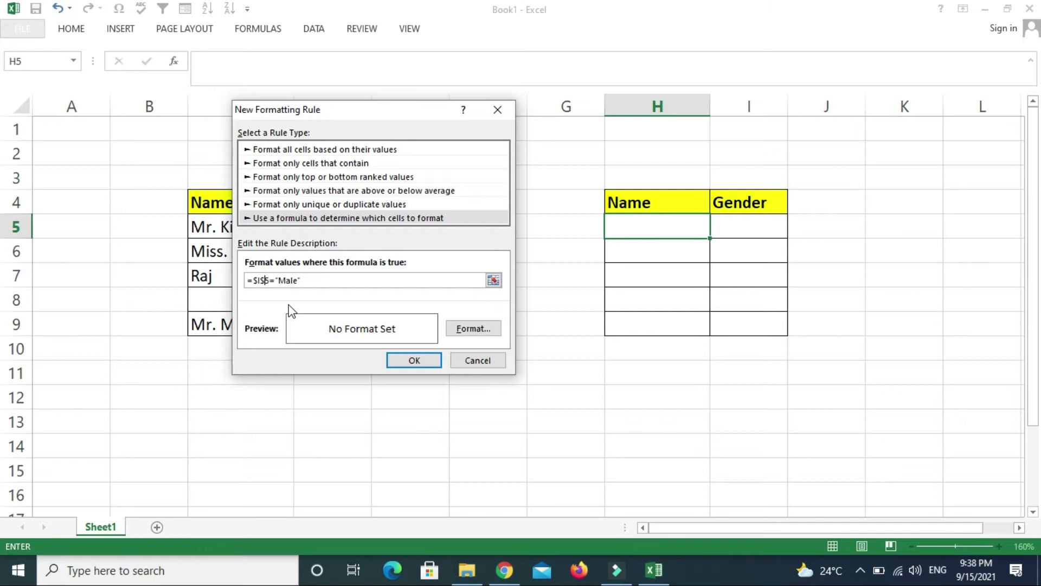
key("BackSpace")
Step: Give the rule the custom number format "Mr." @ and apply the rule to H5
left_click(465, 329)
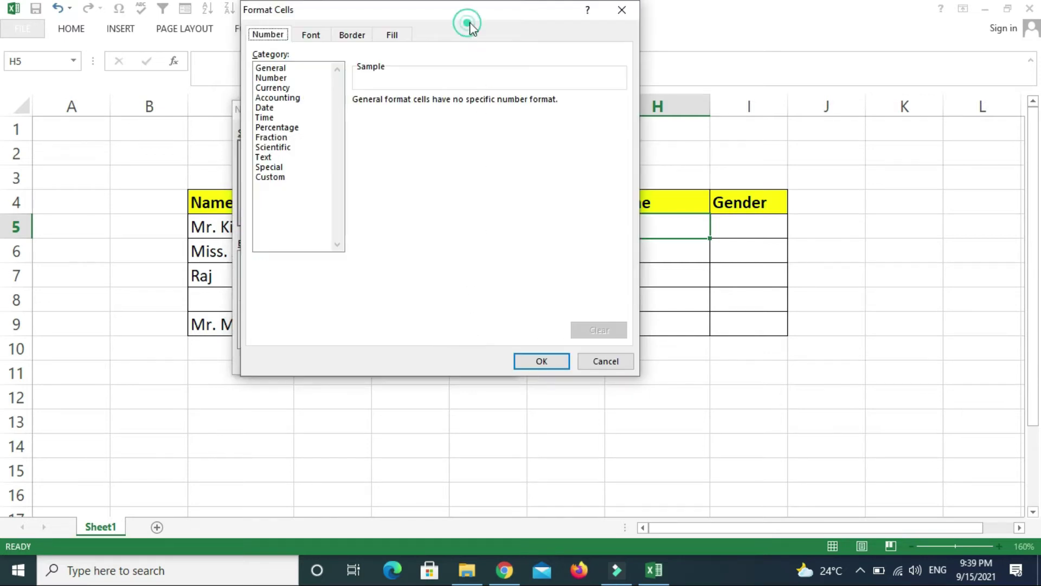
left_click_drag(469, 26, 483, 73)
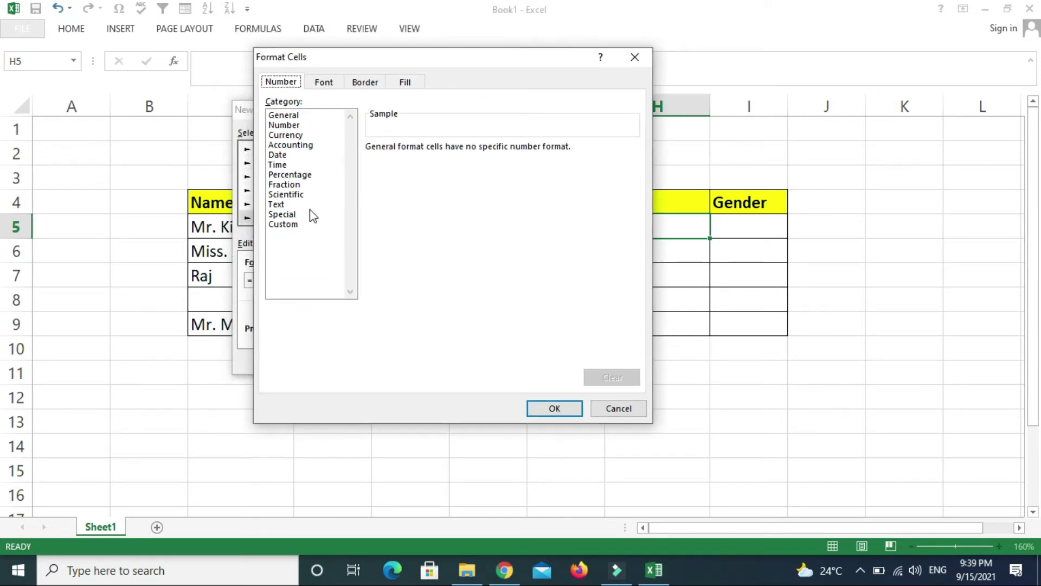
left_click(284, 225)
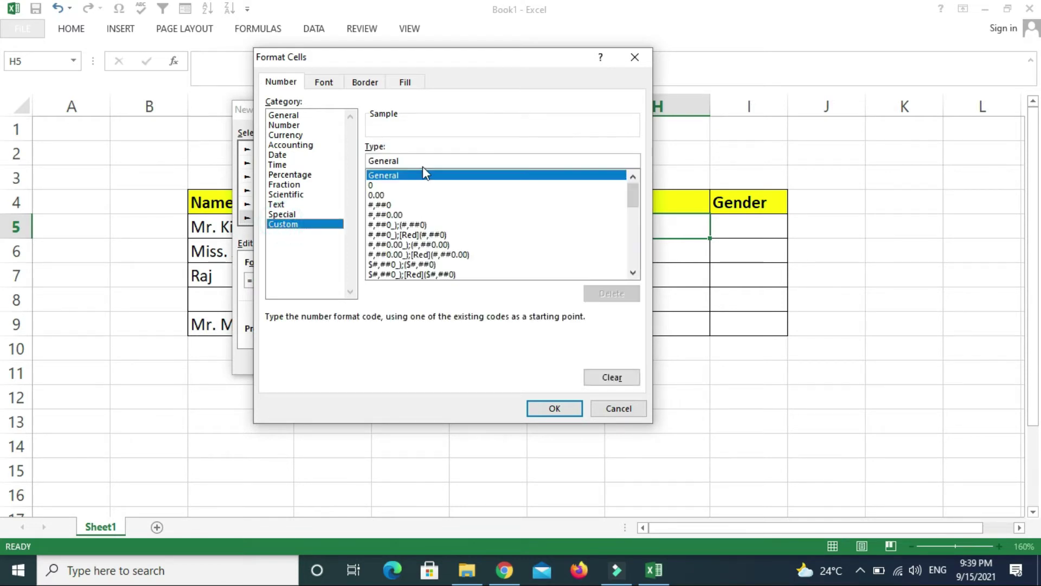
left_click_drag(418, 159, 364, 165)
key("BackSpace")
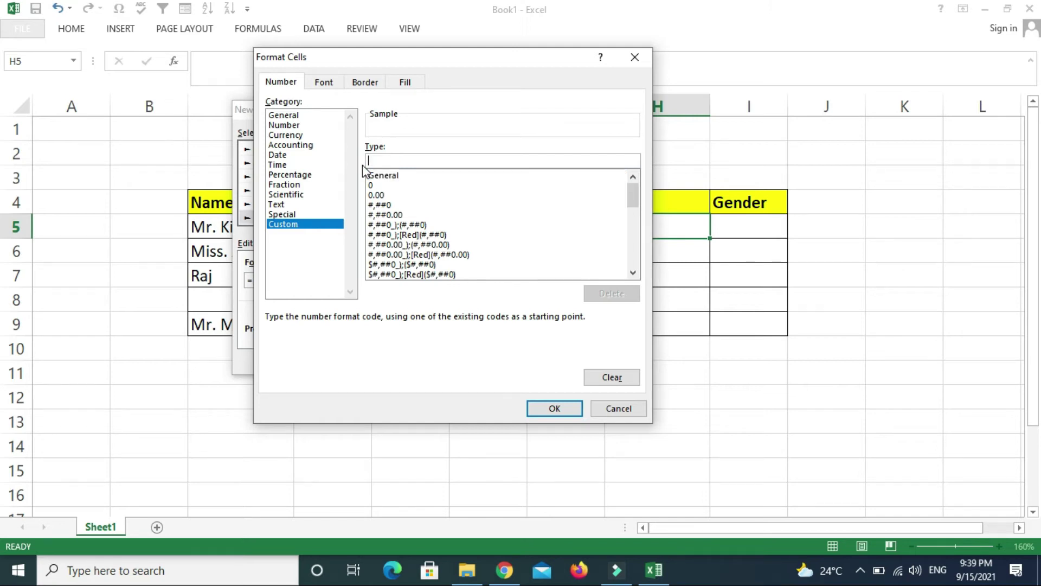
type("\"Mr.")
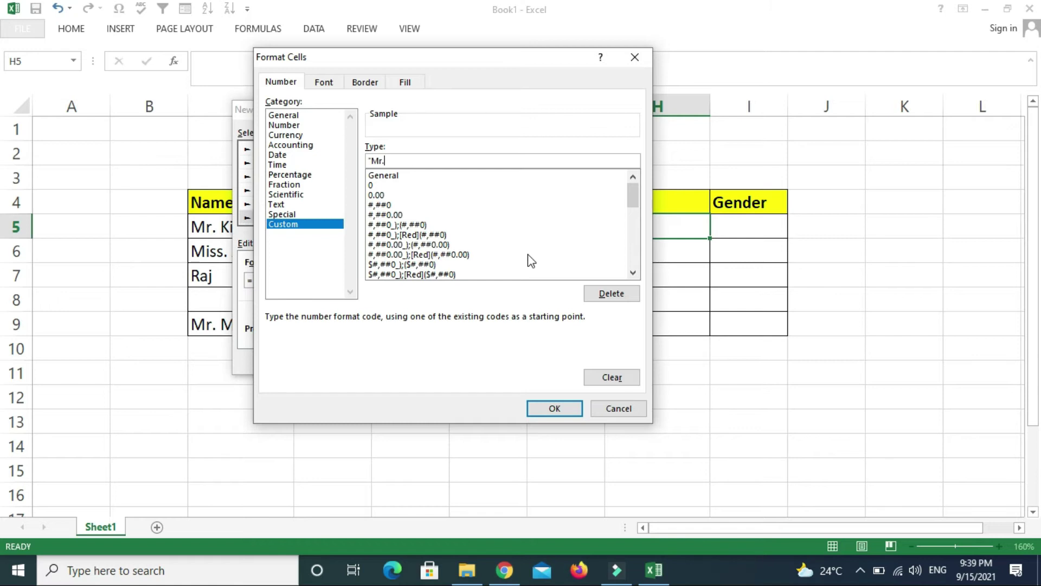
type("\"")
type("@")
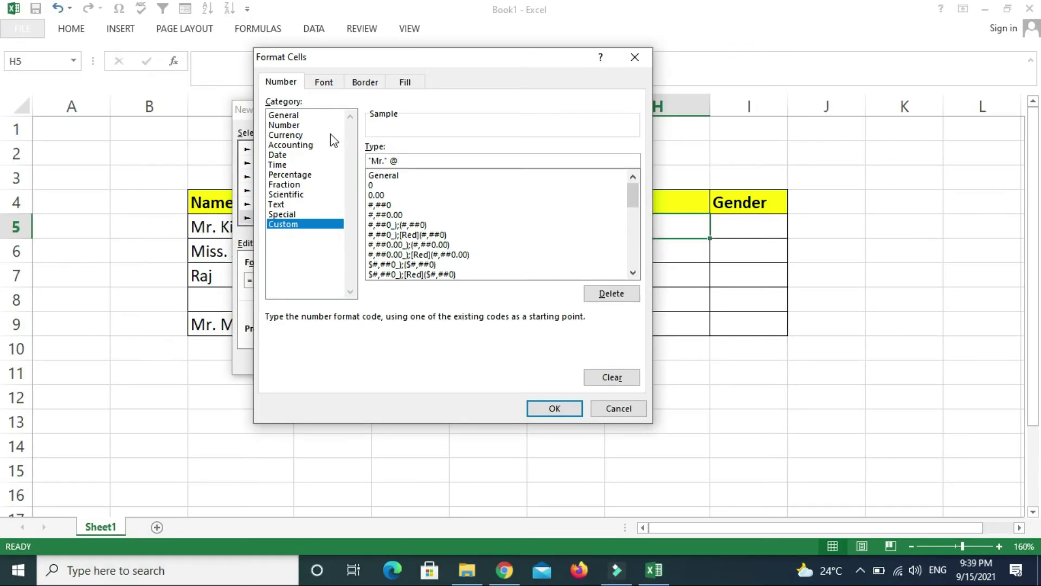
left_click(610, 477)
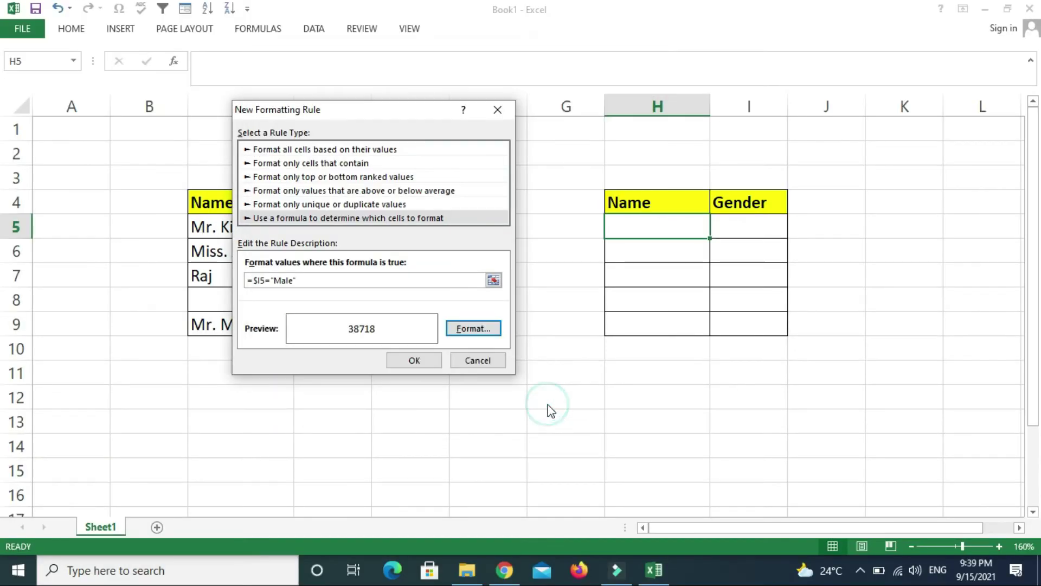
left_click(414, 360)
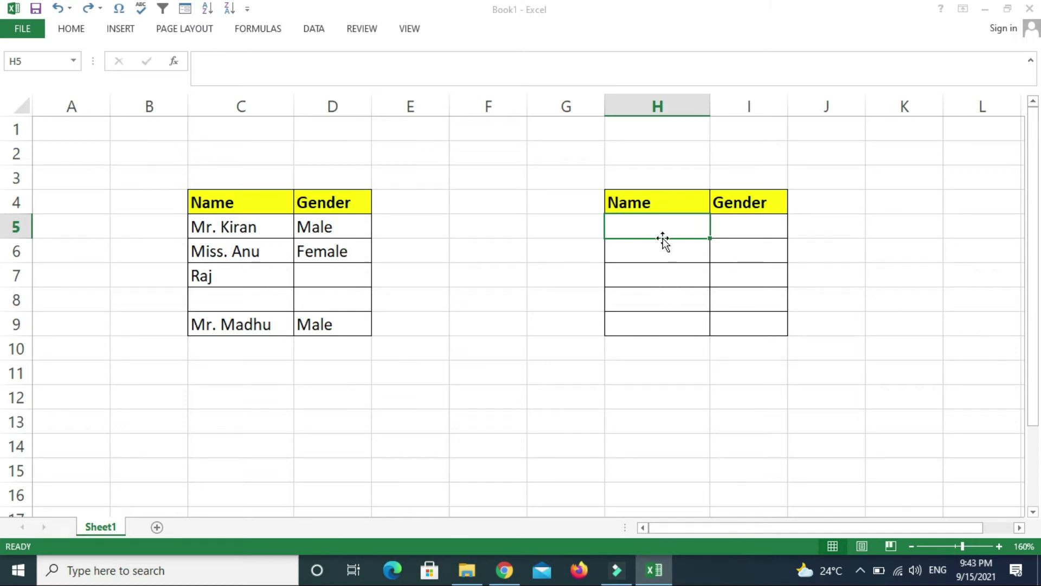
Step: Copy the formatting of cell H5 to the cells H6:H9 with Format Painter
left_click(67, 30)
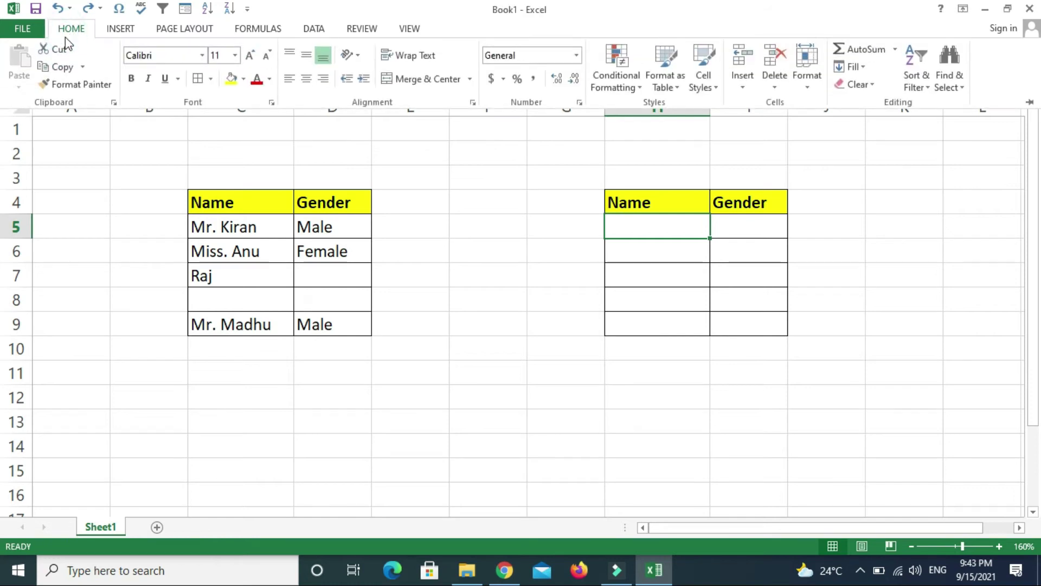
left_click(76, 86)
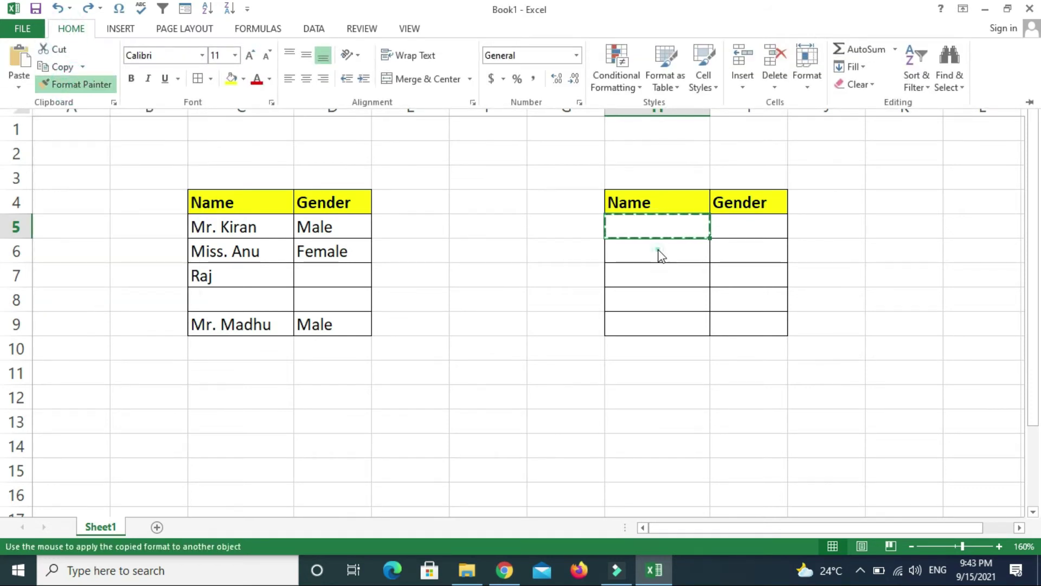
left_click_drag(658, 251, 659, 318)
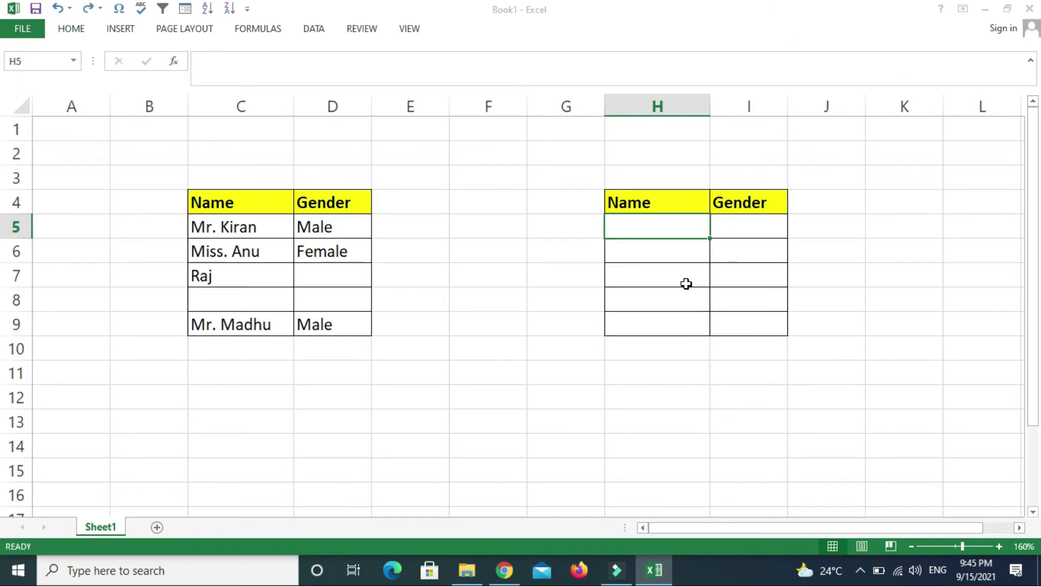
Step: Fill rows 5 and 6 of the second table with a first name and the gender Male in each
type("June")
key("Tab")
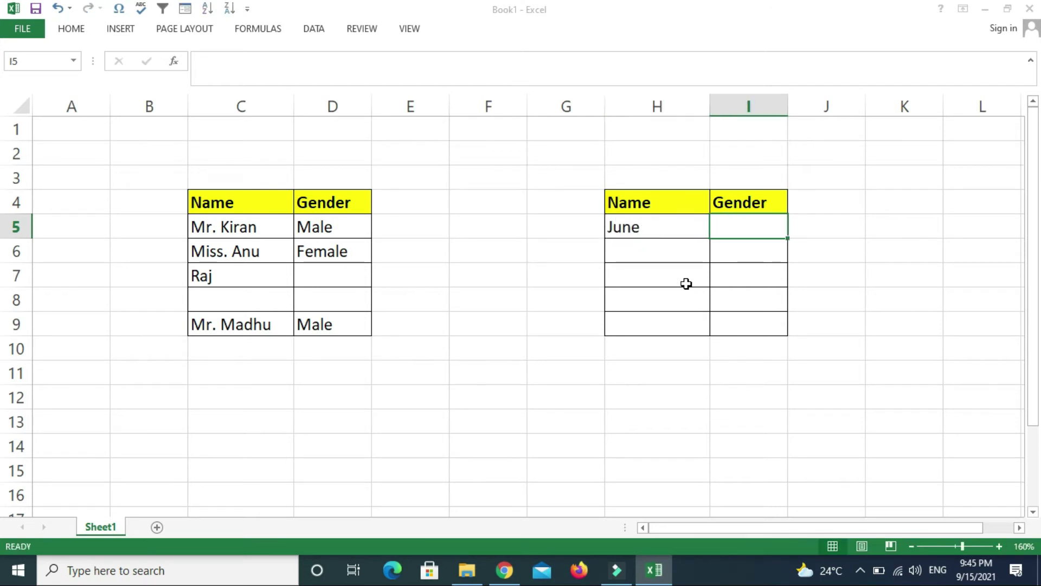
type("Male")
key("Return")
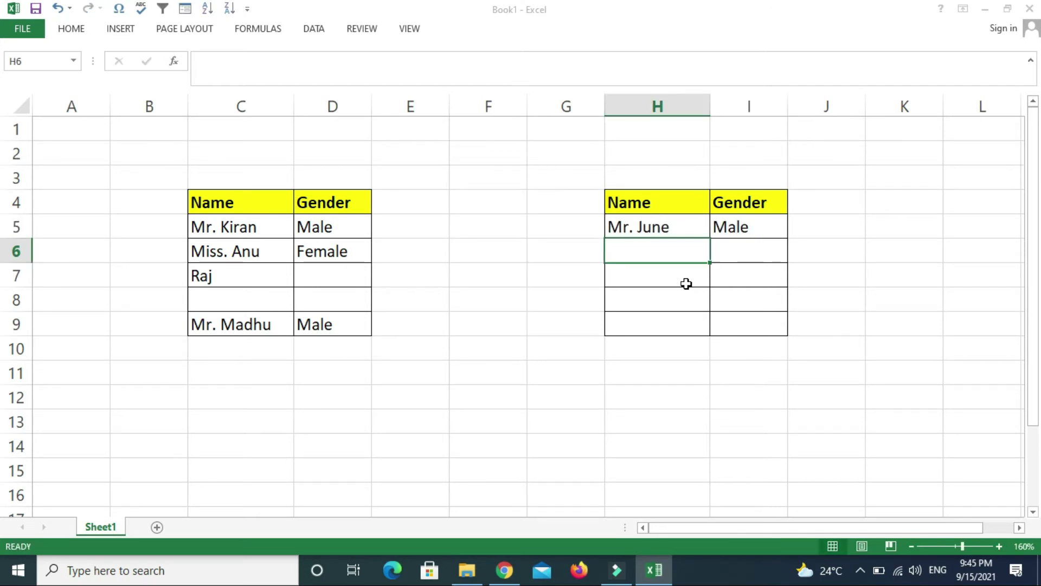
type("August")
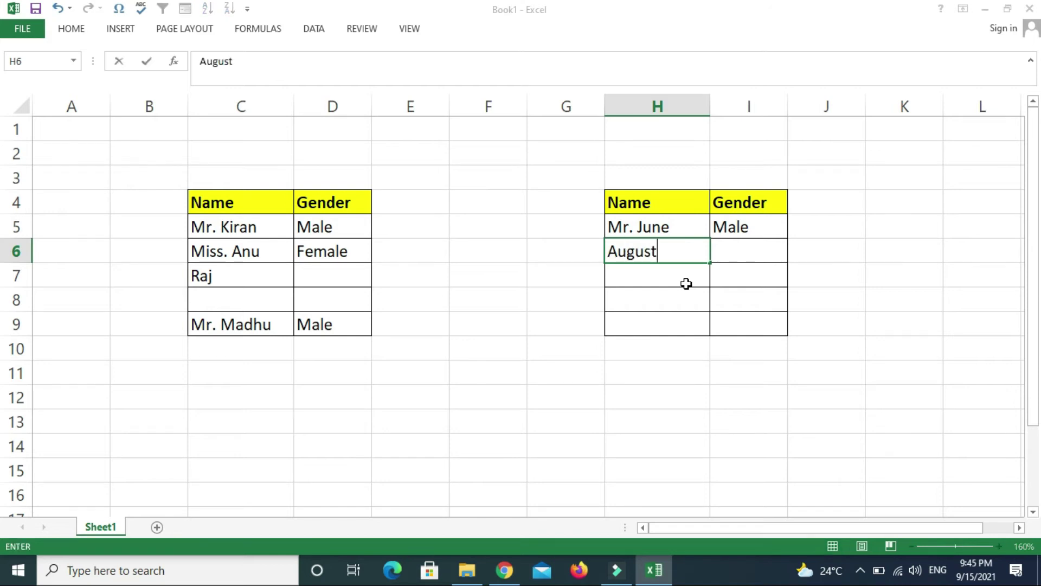
key("Tab")
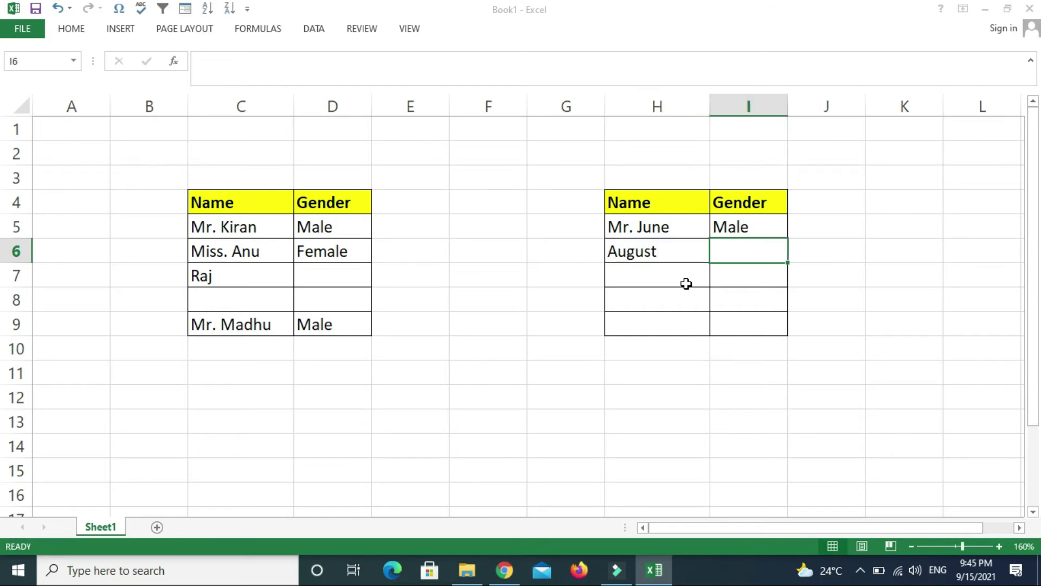
type("Male")
key("Return")
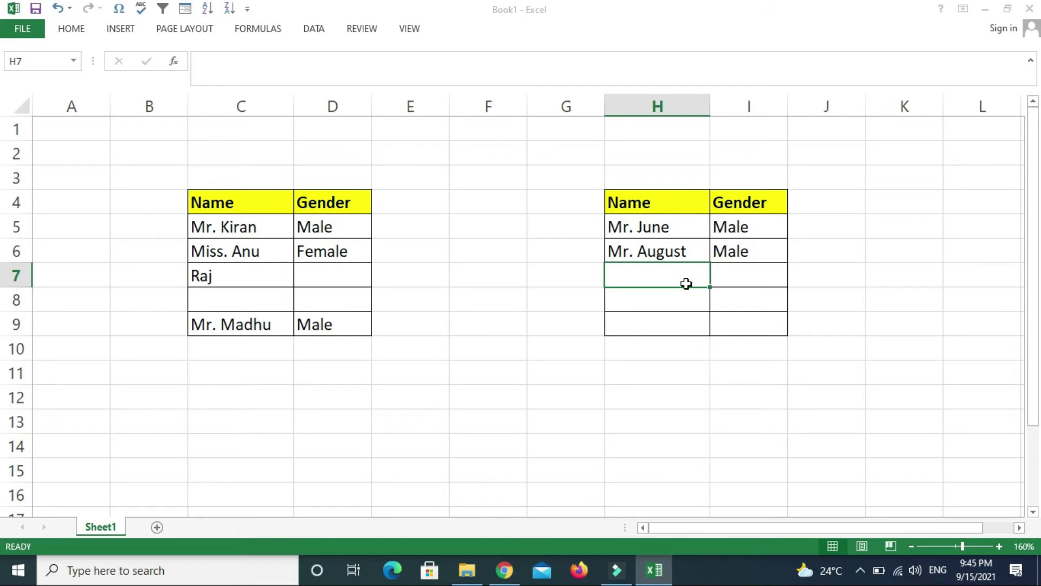
Step: Enter a first name in H7 and the gender Female in I7 of the second table
type("April")
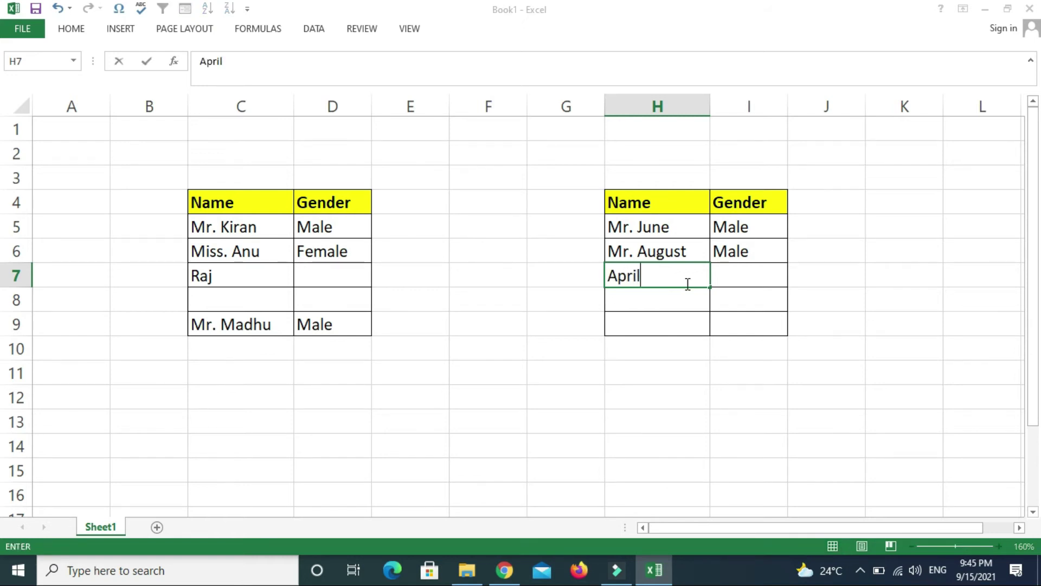
key("Tab")
type("Female")
key("Return")
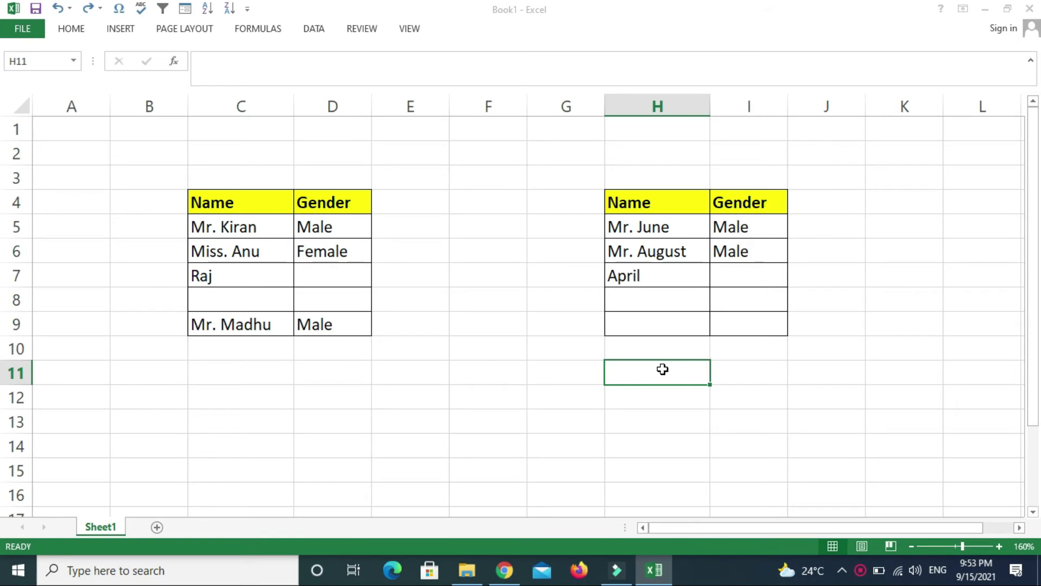
Step: Create a new conditional formatting rule for H7 that uses a formula to determine which cells to format
left_click(662, 274)
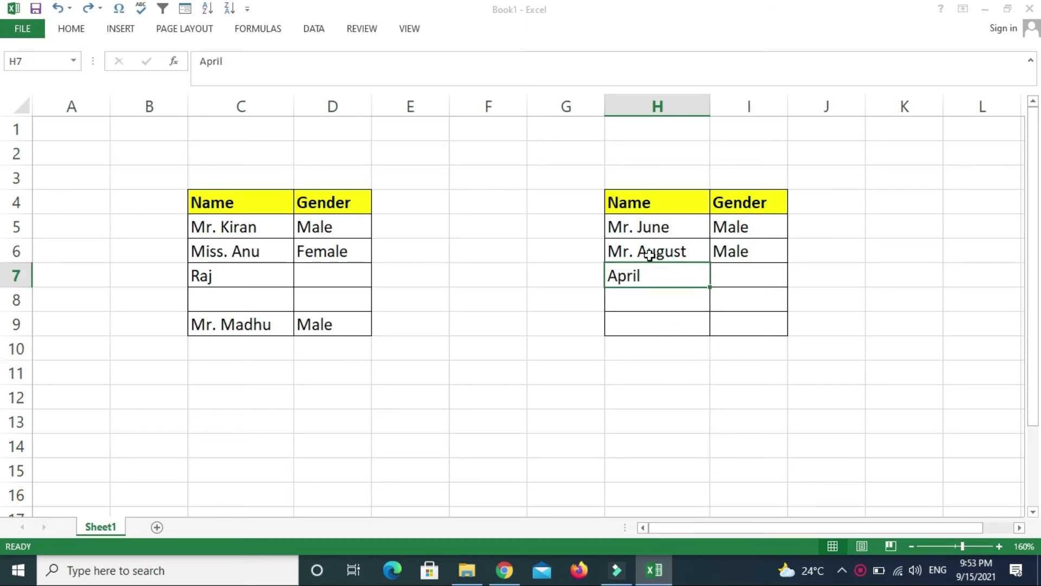
left_click(69, 33)
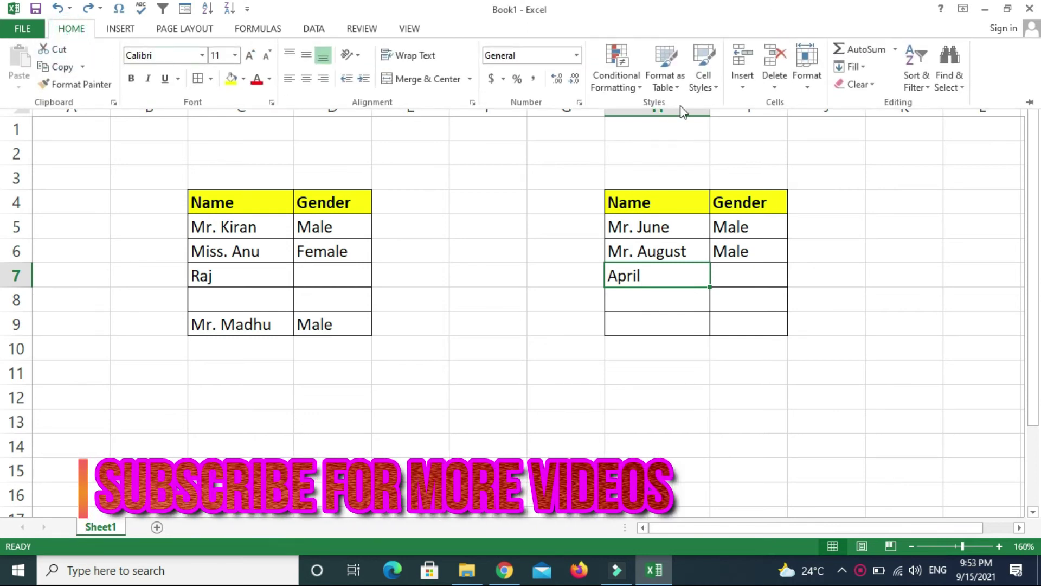
left_click(637, 89)
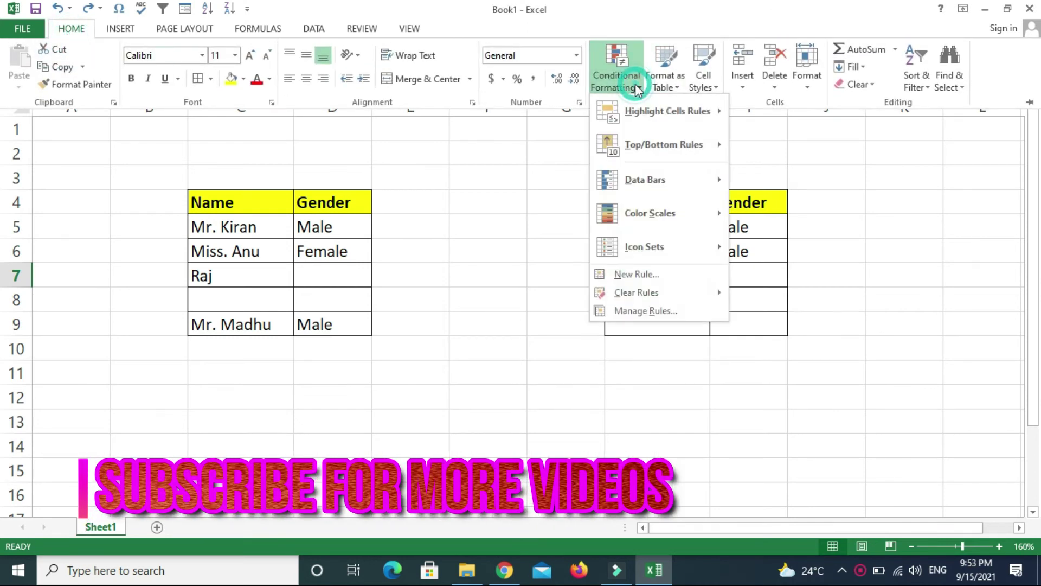
left_click(636, 274)
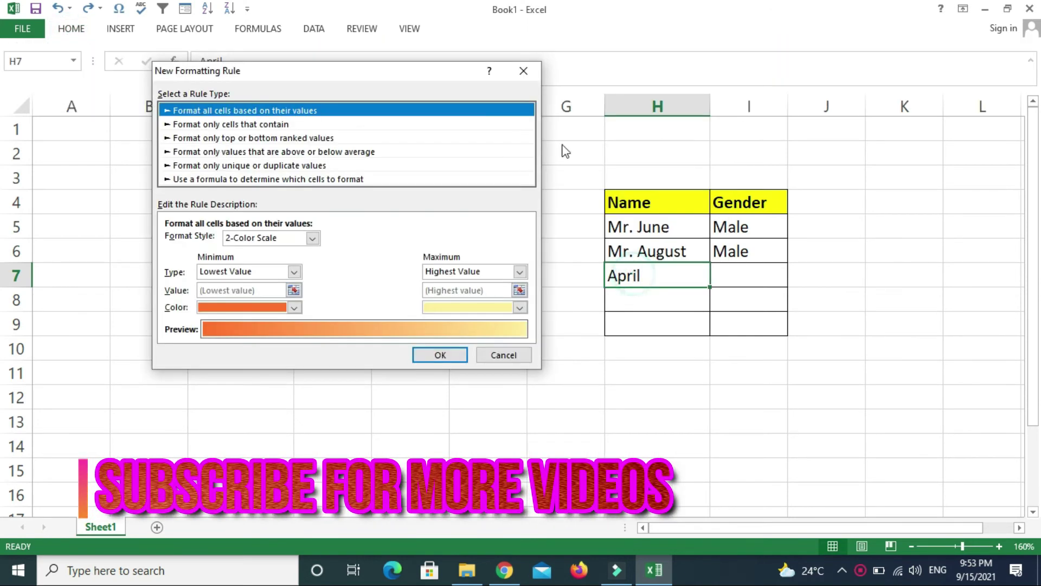
left_click(271, 184)
left_click(271, 240)
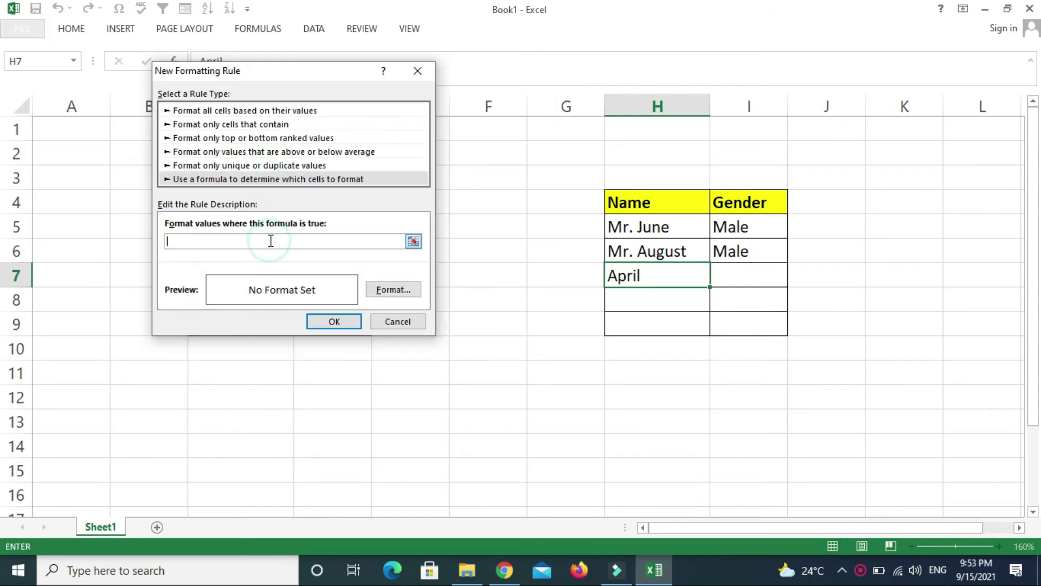
Step: Set the rule's formula to =$I7="Female", keeping only the column reference absolute
type("=")
left_click(727, 275)
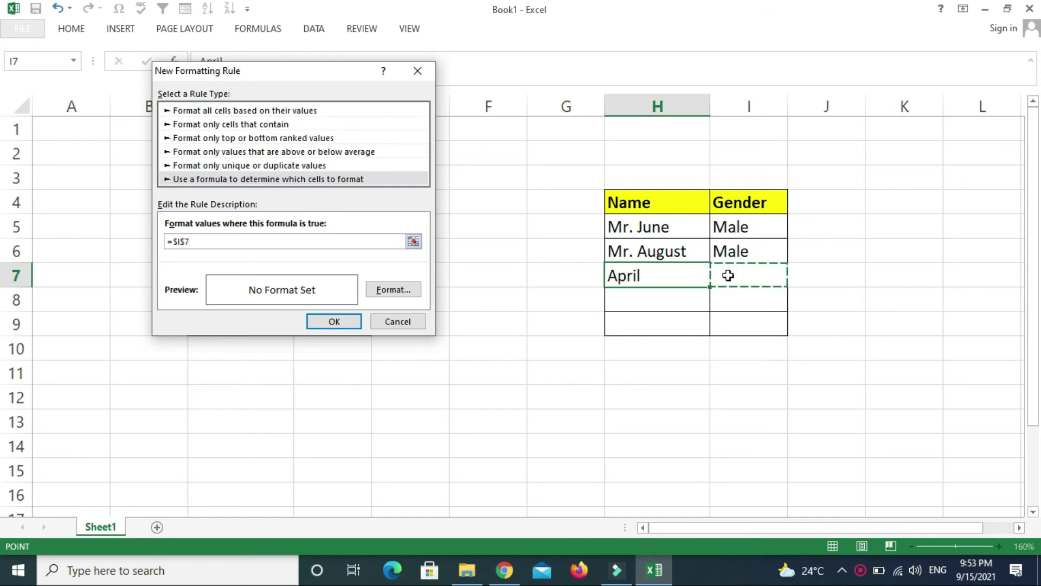
type("=\"Femal")
key("BackSpace")
type("e")
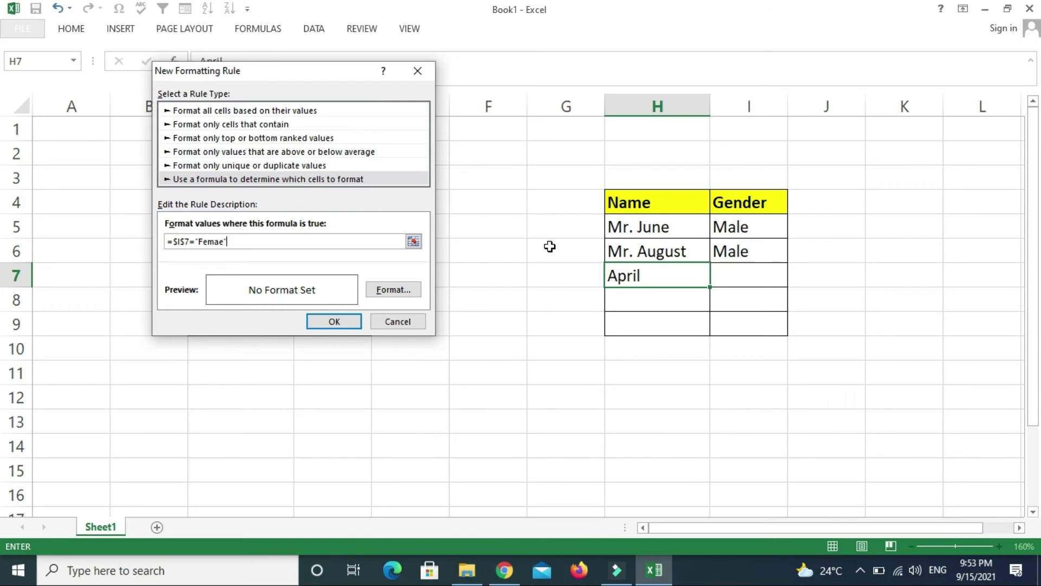
key("BackSpace")
key("BackSpace")
type("le")
left_click(184, 242)
key("BackSpace")
Step: Give the rule the custom number format "Miss." @ and apply the rule to H7
left_click(400, 292)
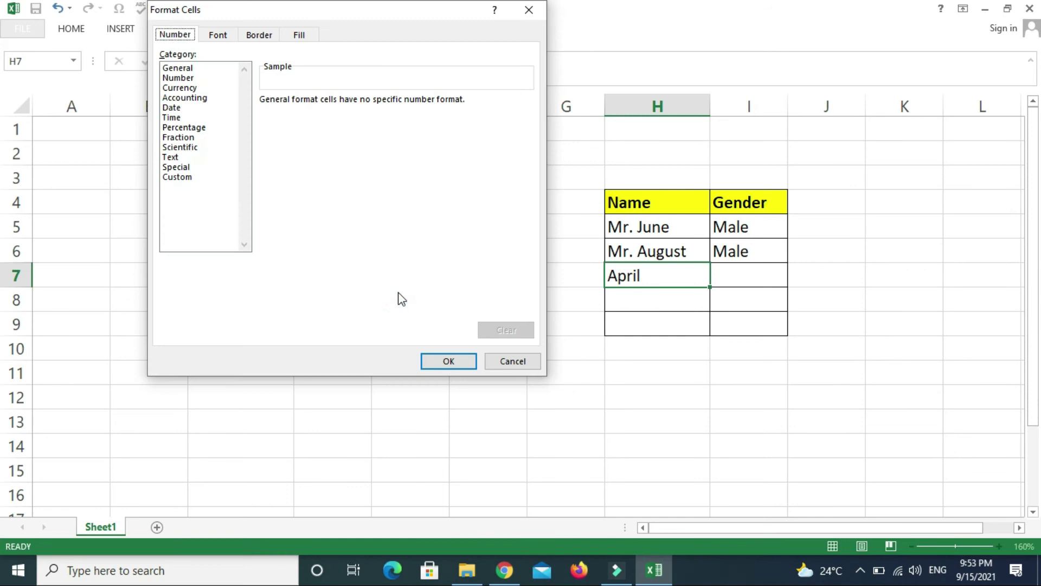
left_click(169, 178)
left_click(296, 108)
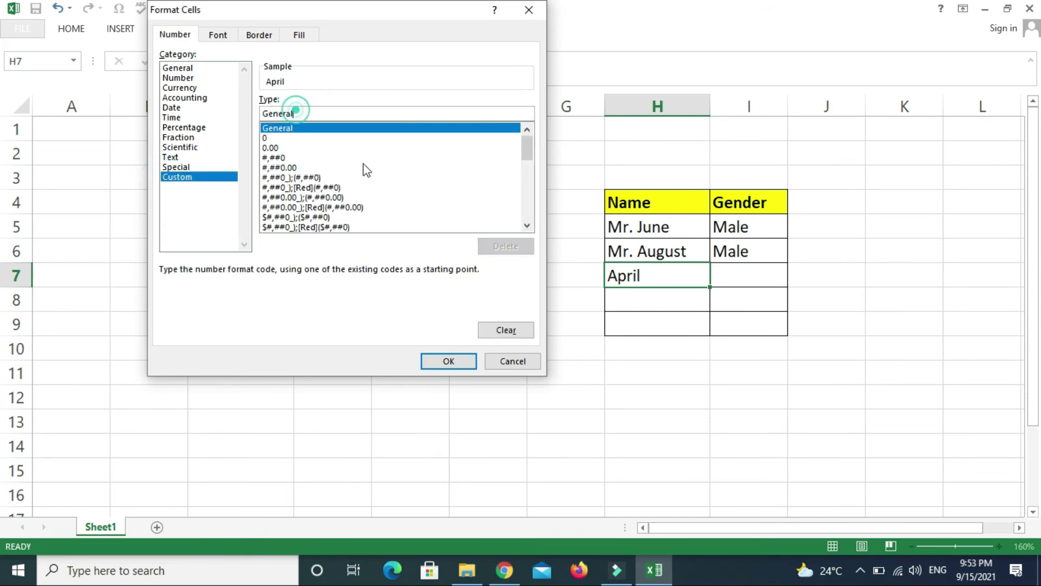
key("shift+Home")
key("BackSpace")
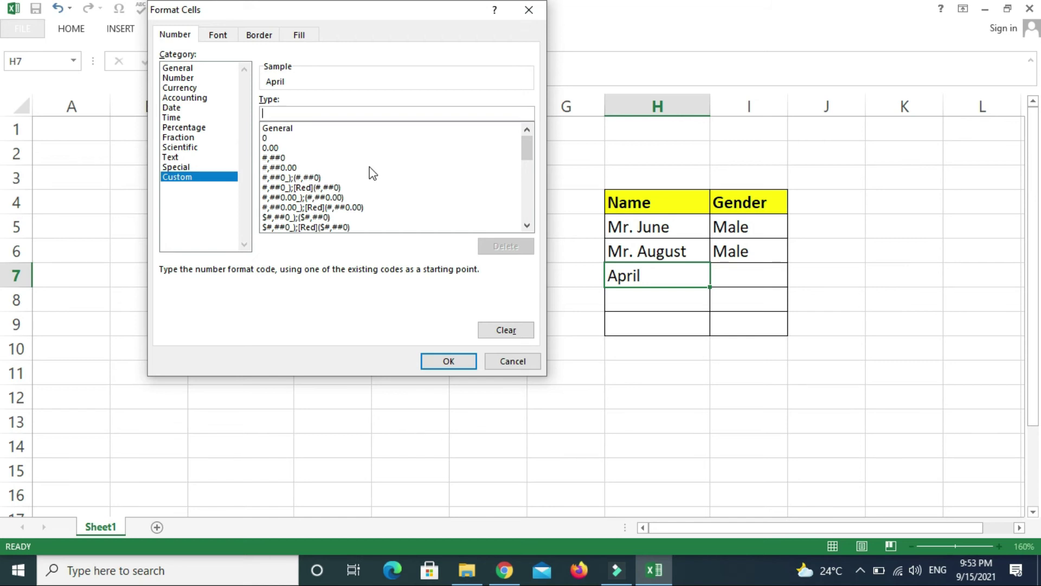
type("\"Miss")
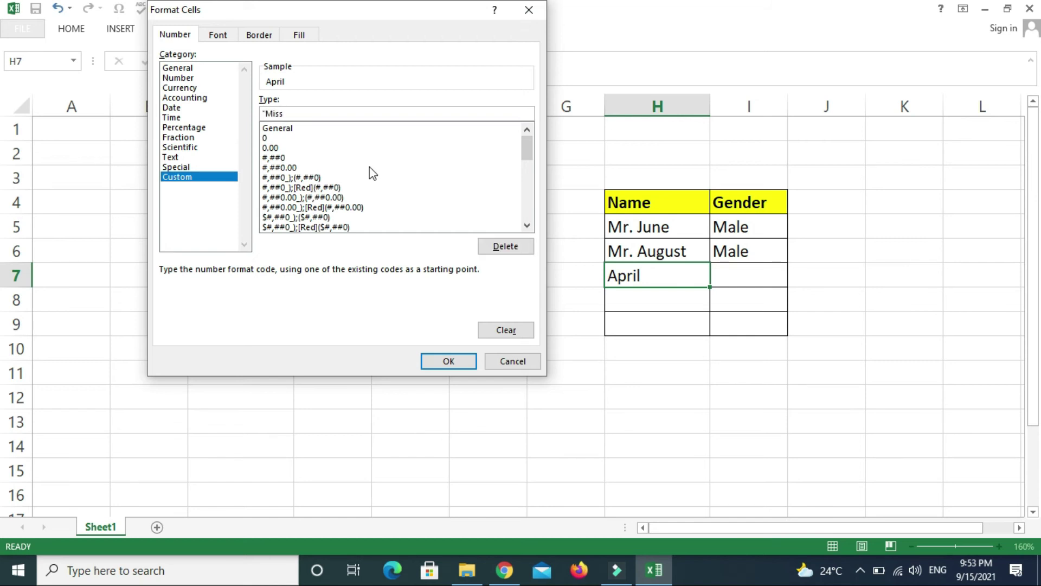
type(".\" @")
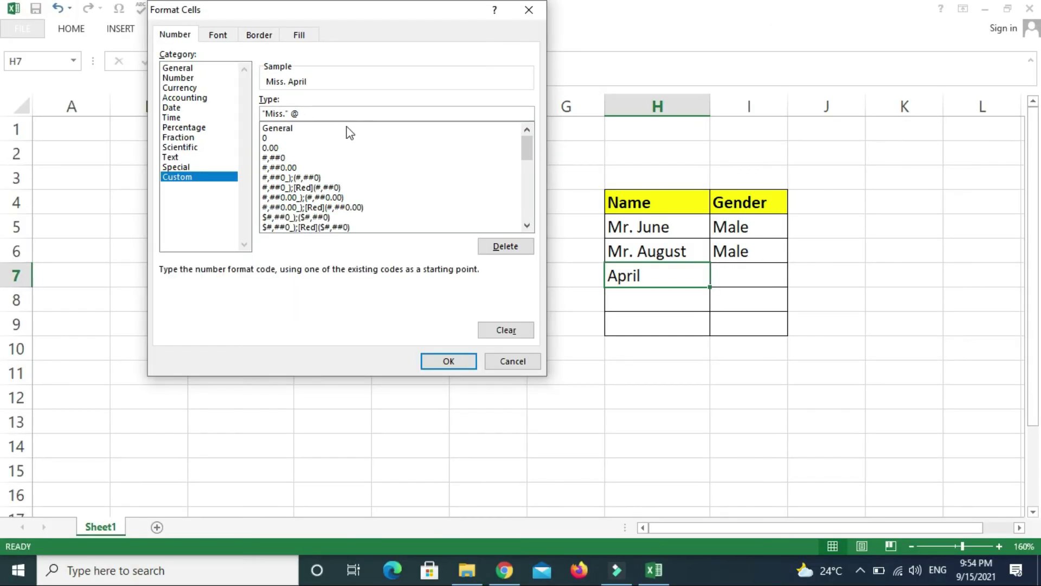
left_click(444, 362)
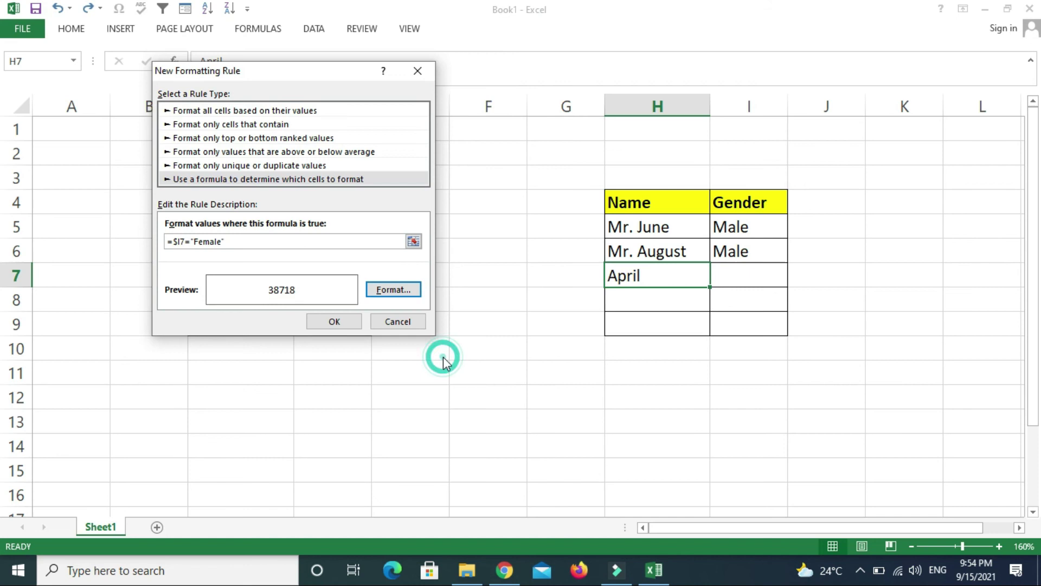
left_click(359, 320)
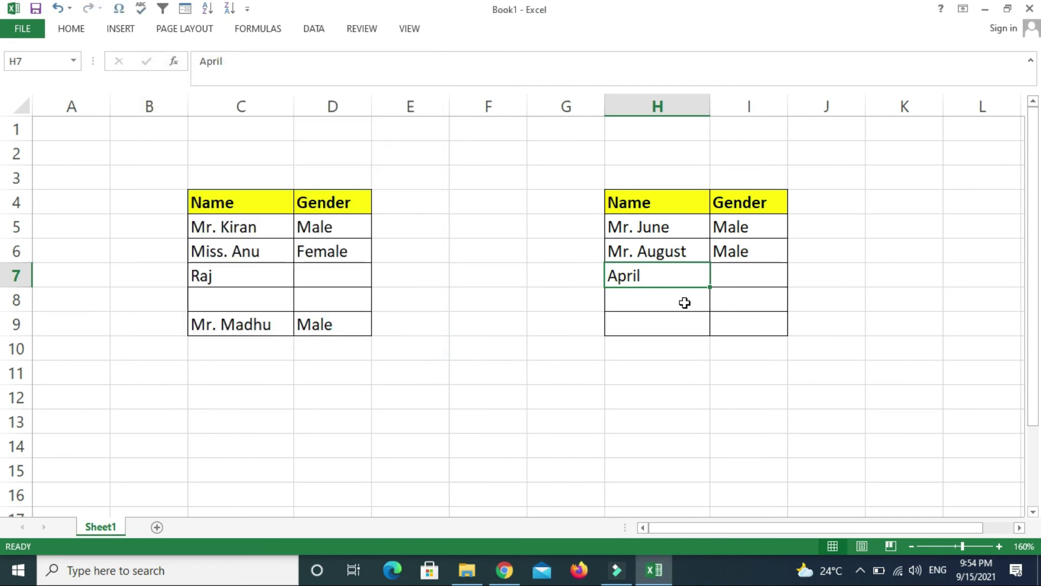
Step: Enter Female as the gender in I7
left_click(737, 279)
type("Female")
key("Return")
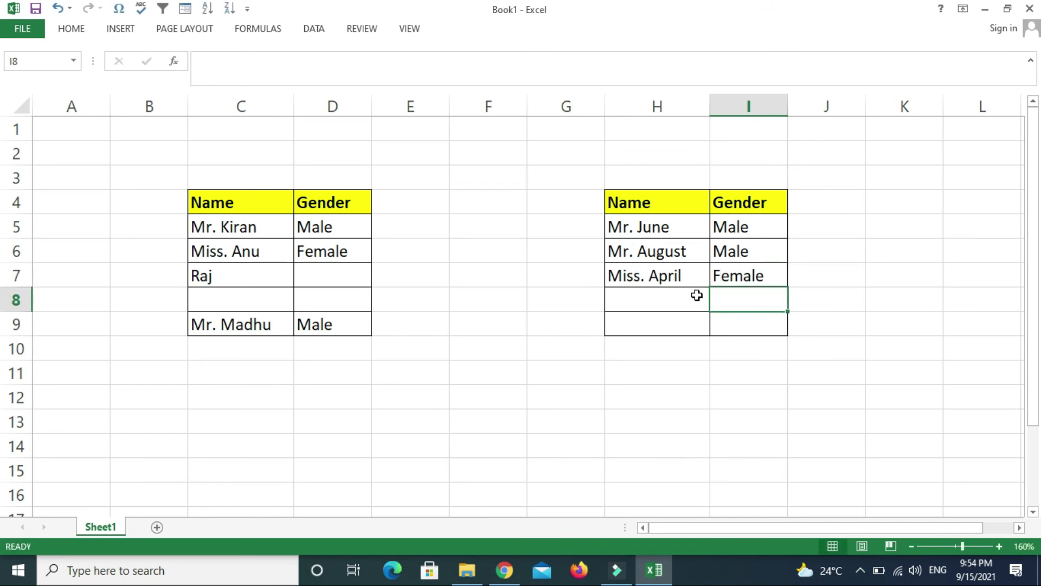
Step: Copy the formatting of cell H7 to the cells H5:H9 with Format Painter
left_click(693, 278)
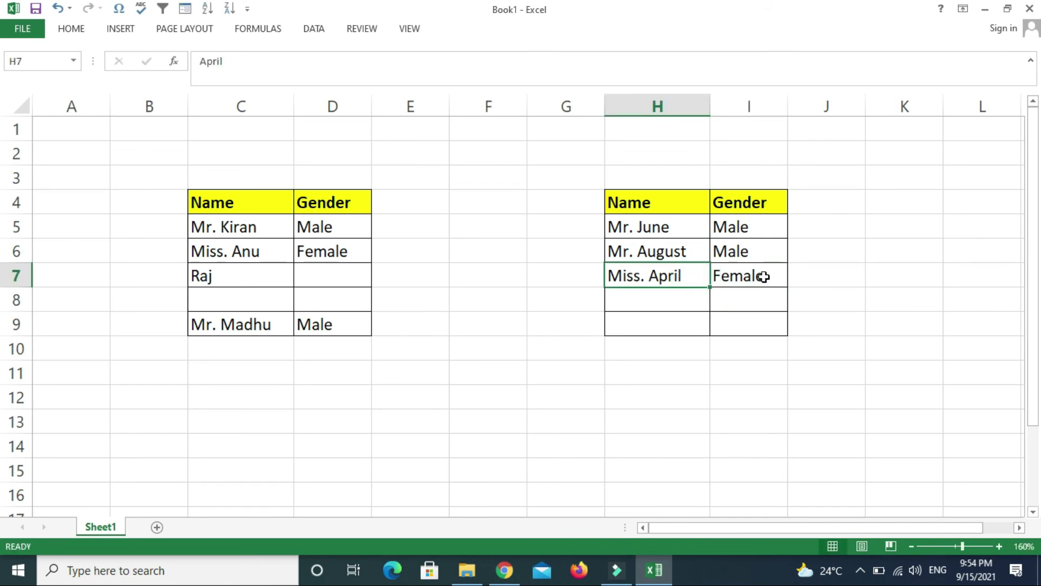
left_click(73, 31)
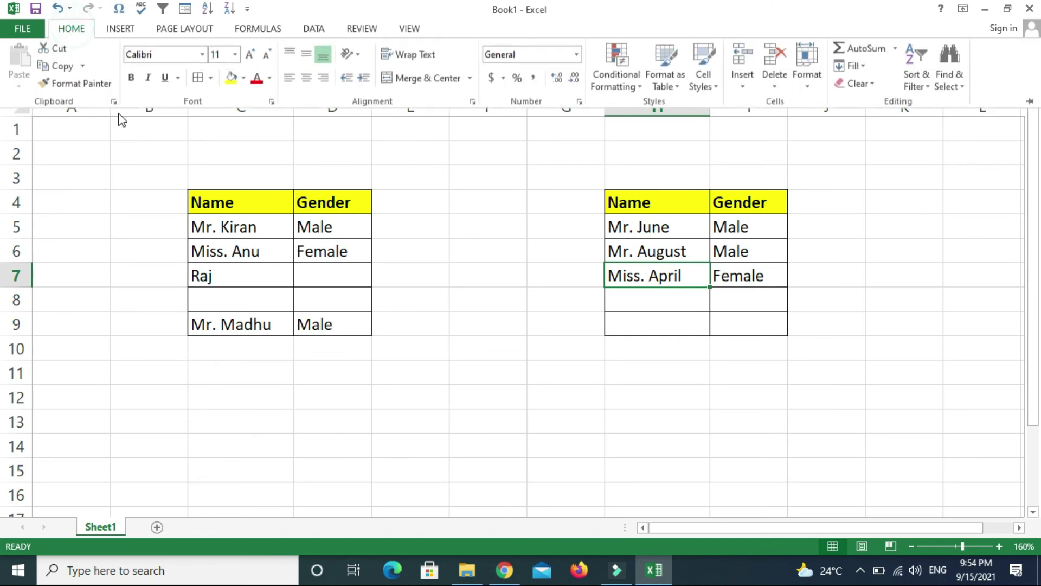
left_click(76, 85)
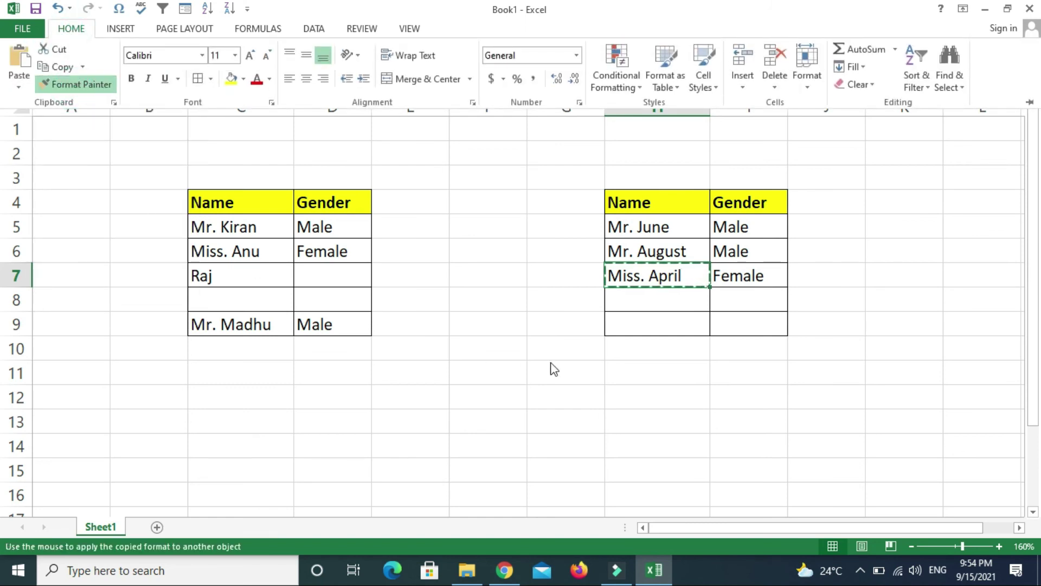
left_click(662, 225)
left_click(668, 223)
left_click_drag(667, 250, 667, 321)
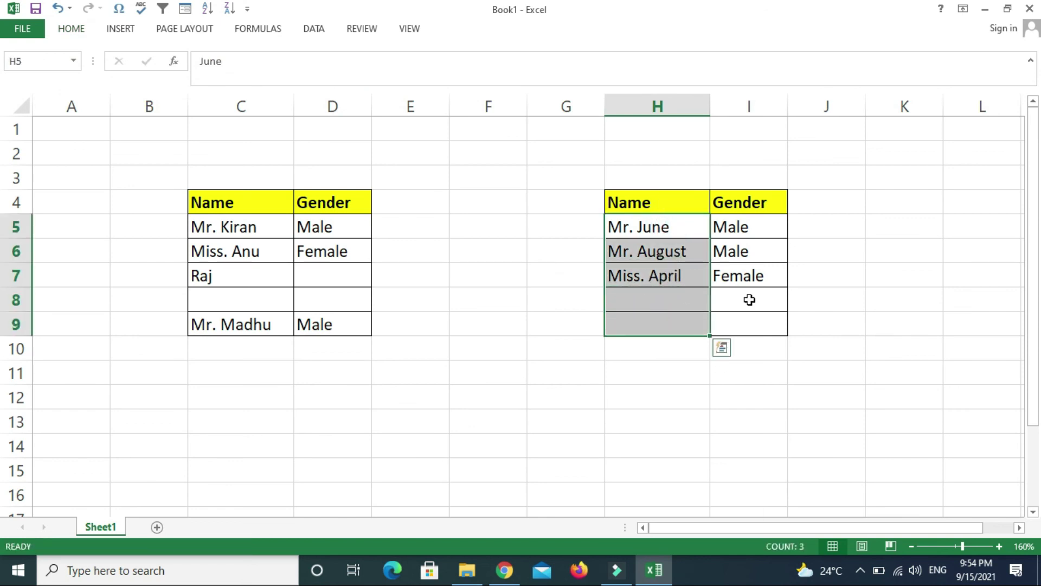
Step: Fill row 8 of the second table with a first name and the gender Male
left_click(672, 302)
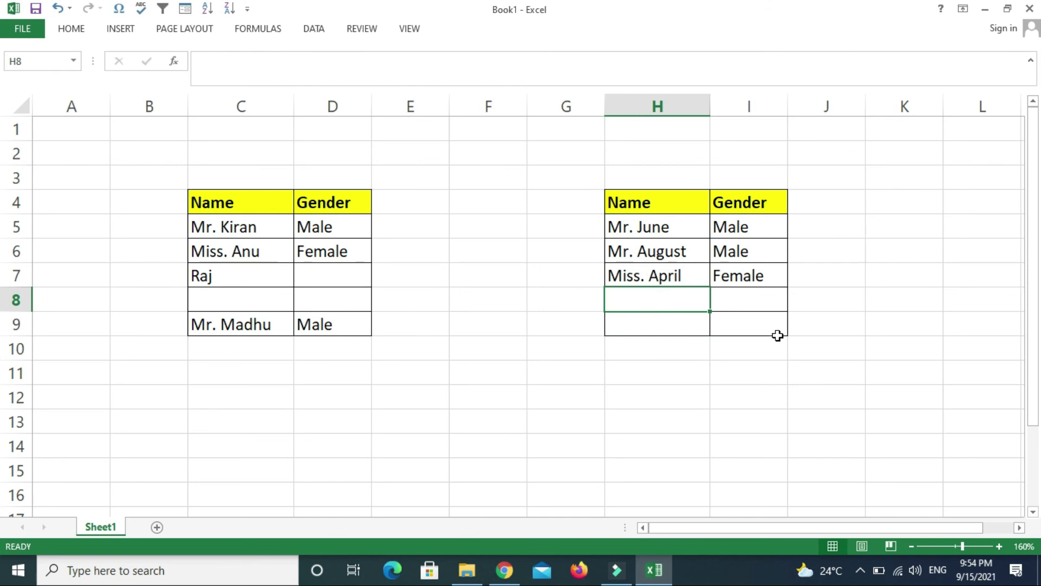
type("A")
key("BackSpace")
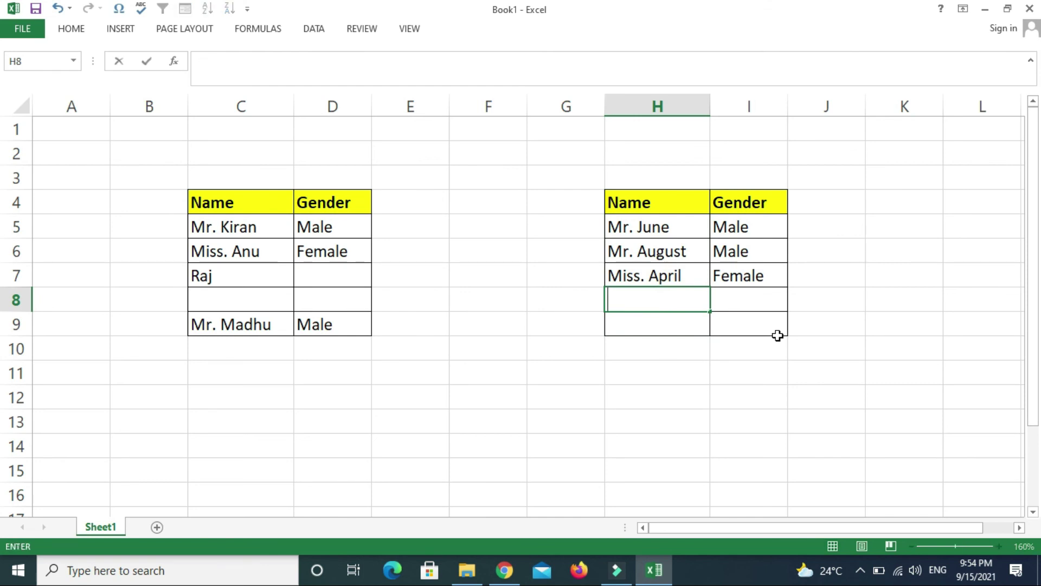
type("Suma")
key("Tab")
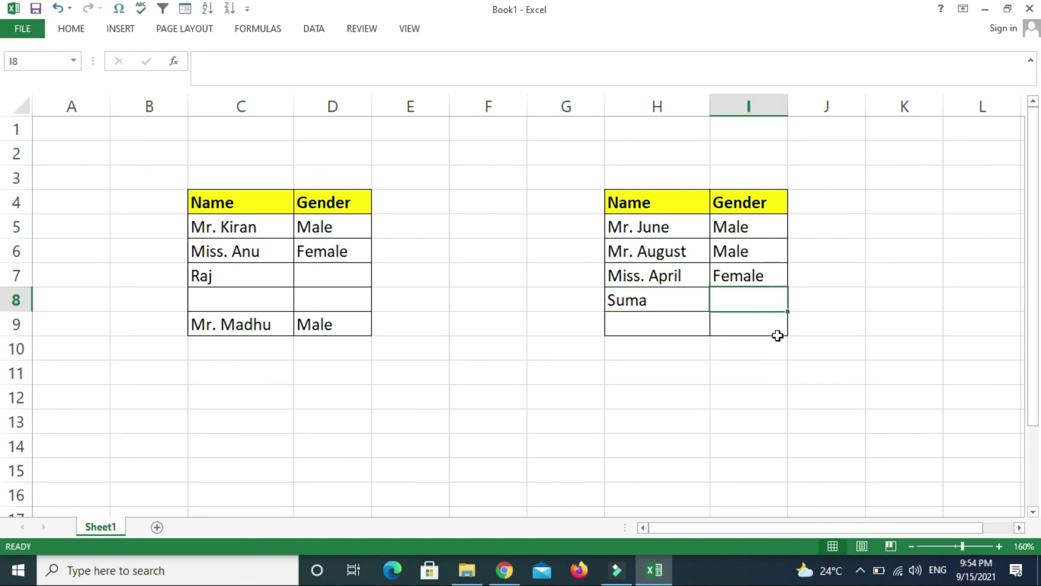
type("Male")
key("Return")
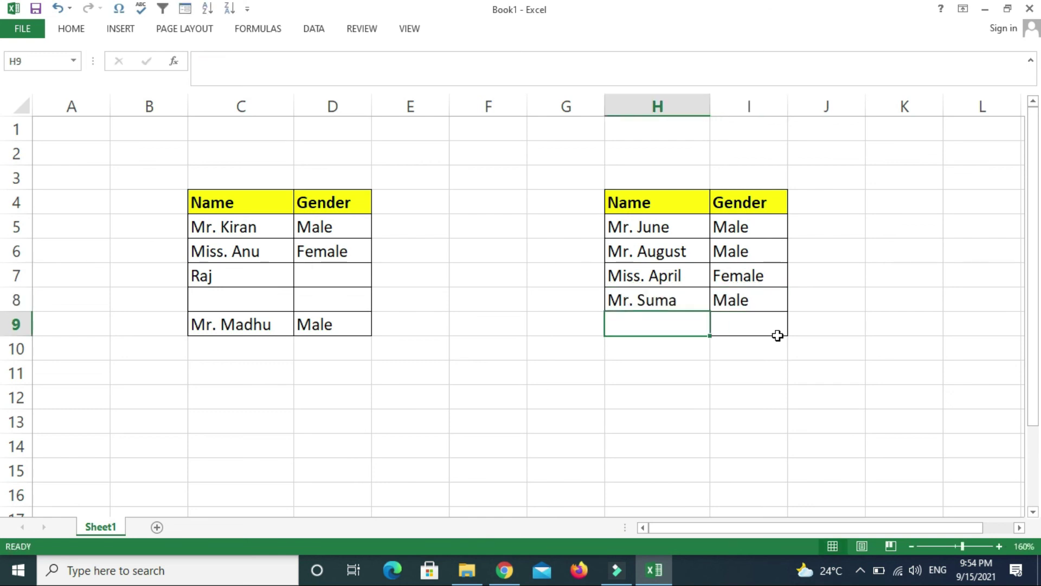
Step: Change the gender in I8 to Female
key("Up")
key("Right")
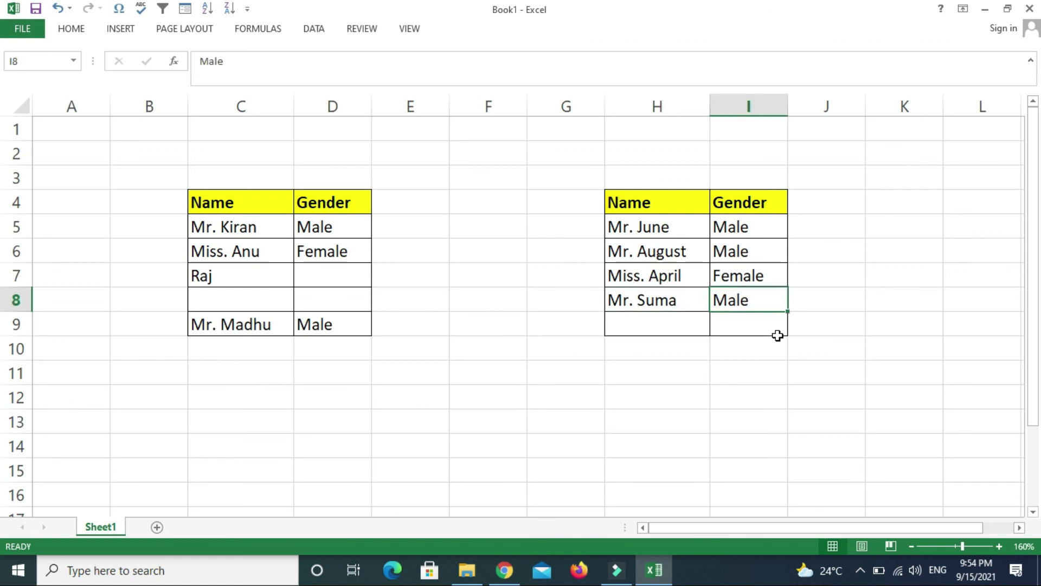
type("Female")
key("Return")
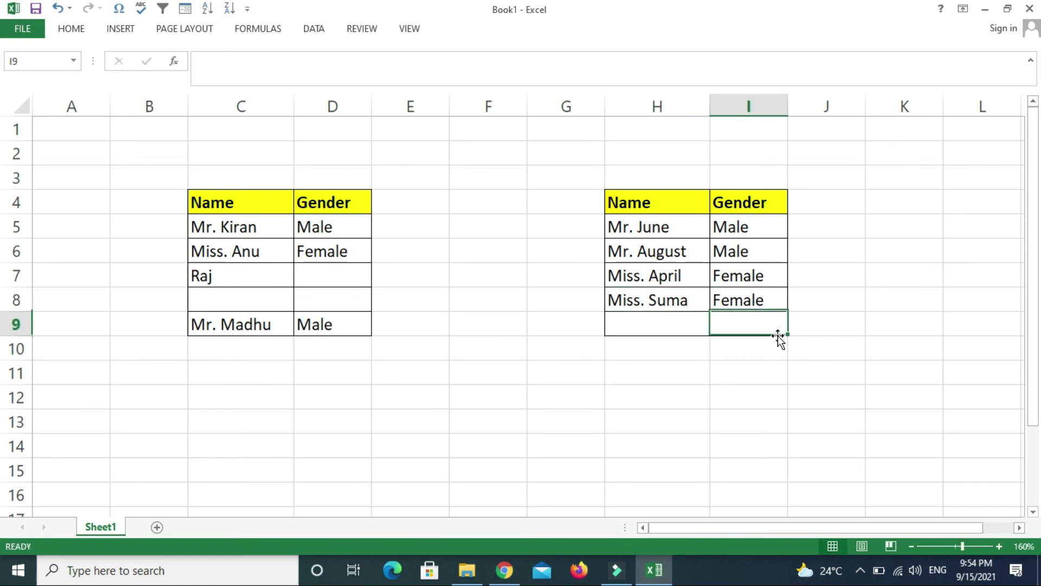